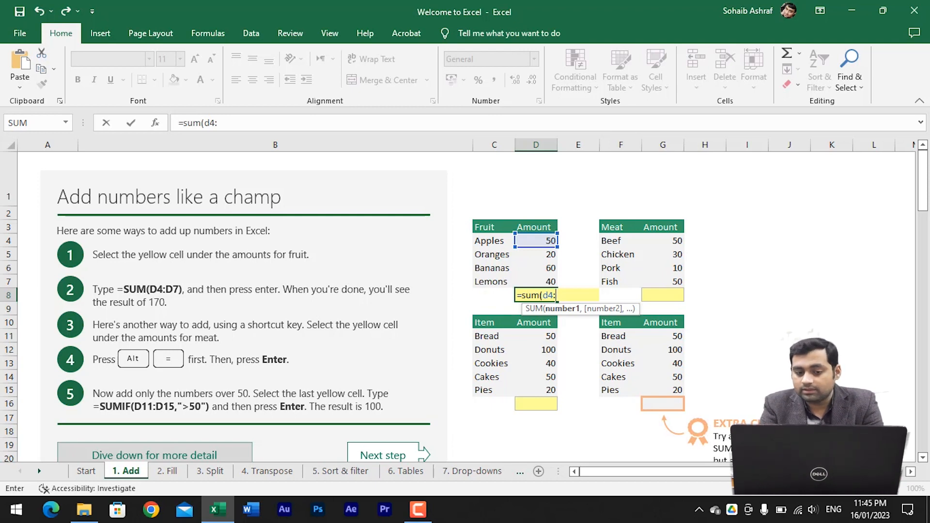
# Complete the fruit total in cell D8 as =SUM(D4:D7).
pyautogui.write('d')
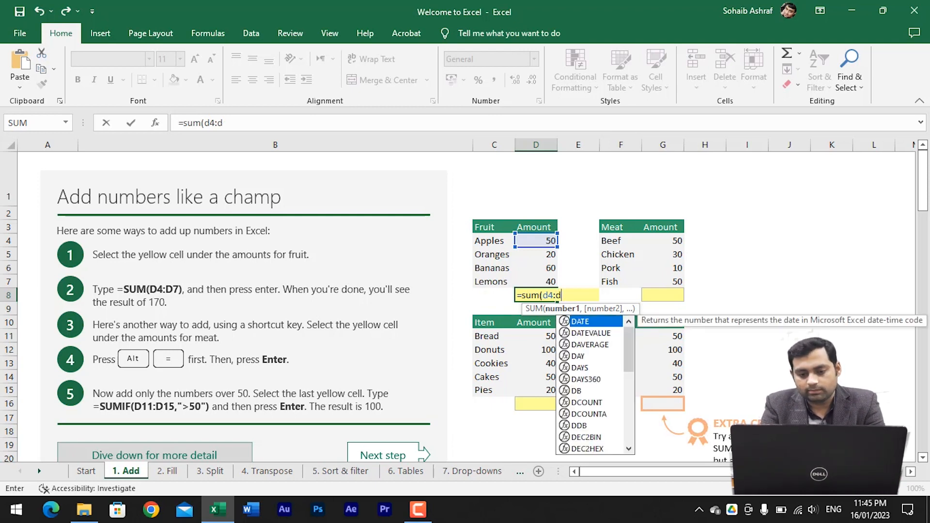
pyautogui.write('7')
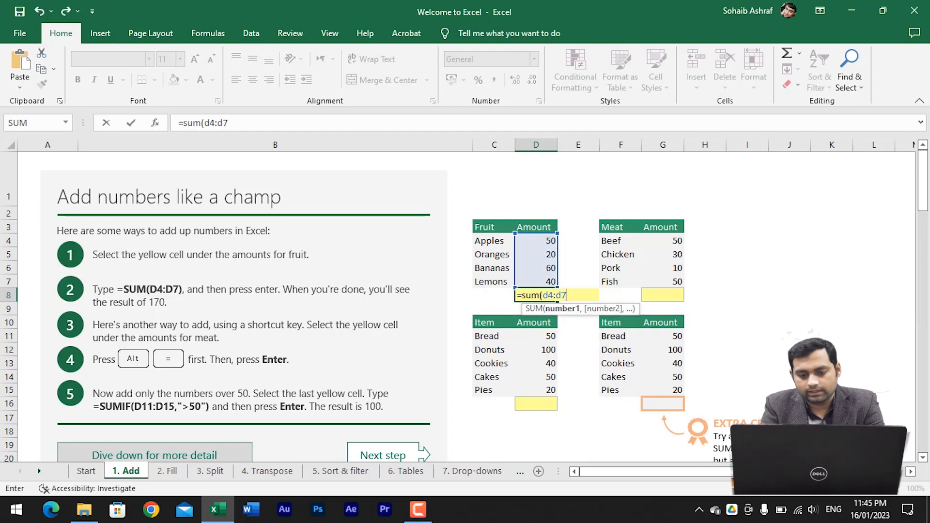
pyautogui.write(')')
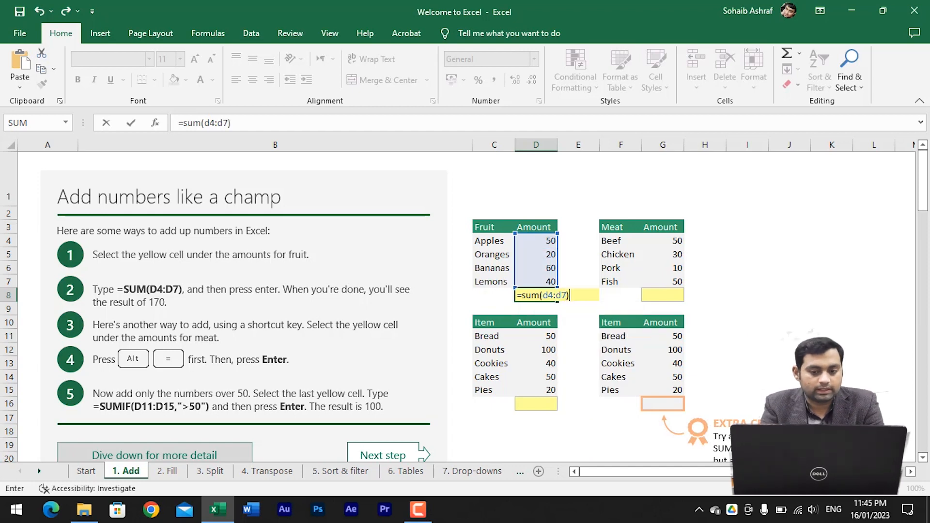
pyautogui.press('Return')
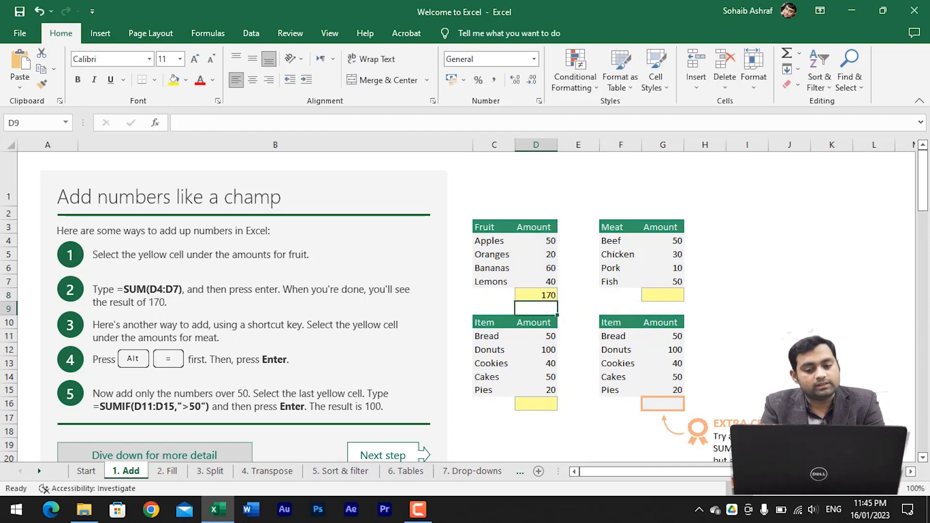
# Total the meat amounts in cell G8 with a SUM formula over G4:G7.
pyautogui.click(662, 295)
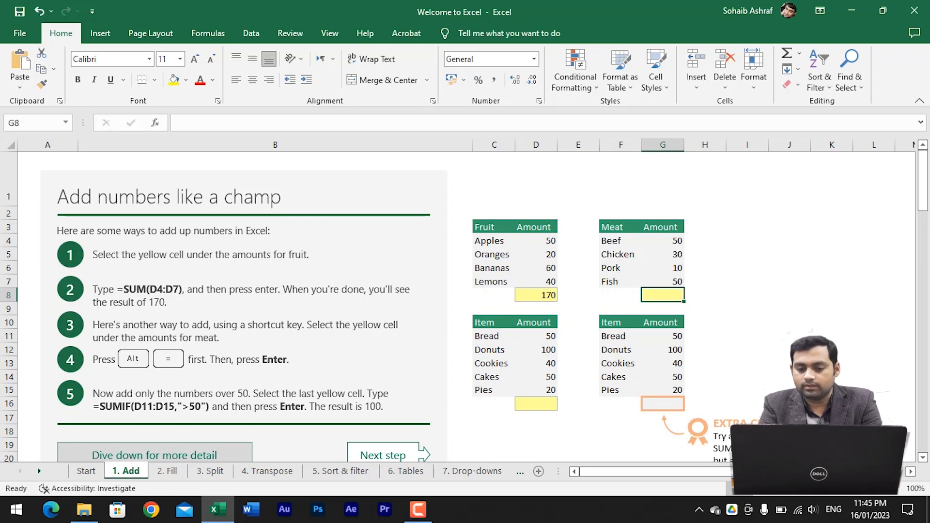
pyautogui.write('=sum')
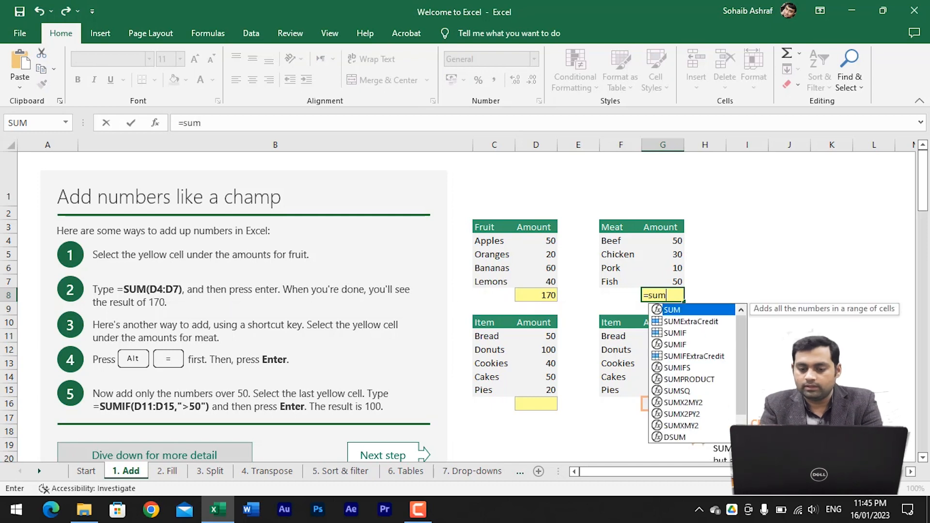
pyautogui.press('Tab')
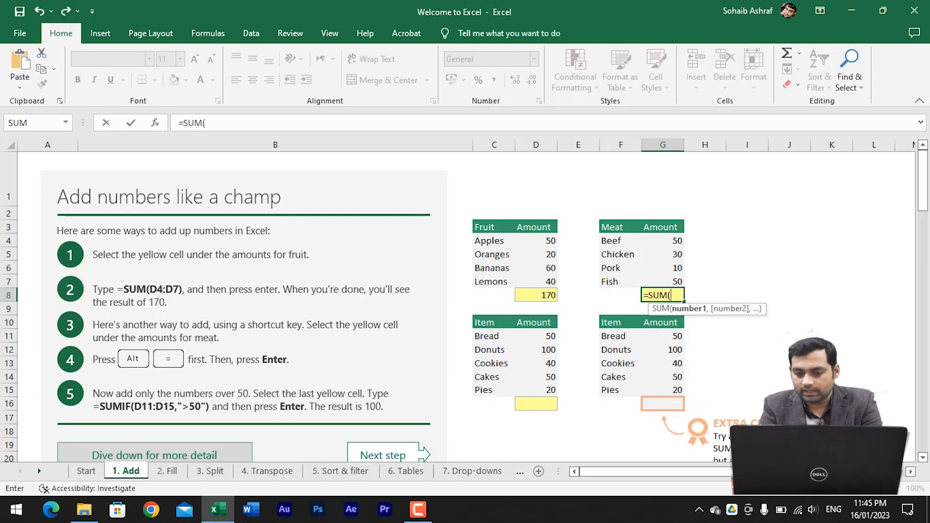
pyautogui.press('Up')
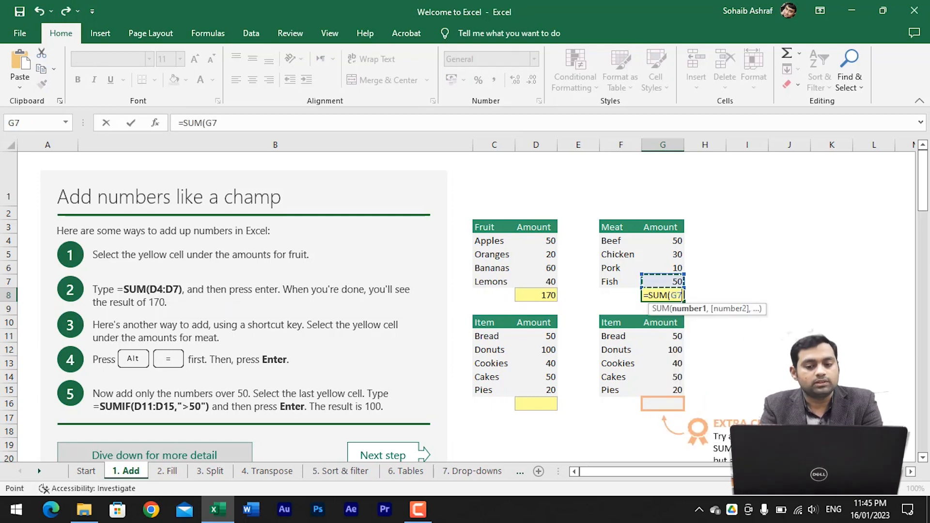
pyautogui.hotkey('shift', 'Up')
pyautogui.hotkey('shift', 'Up')
pyautogui.hotkey('shift', 'Up')
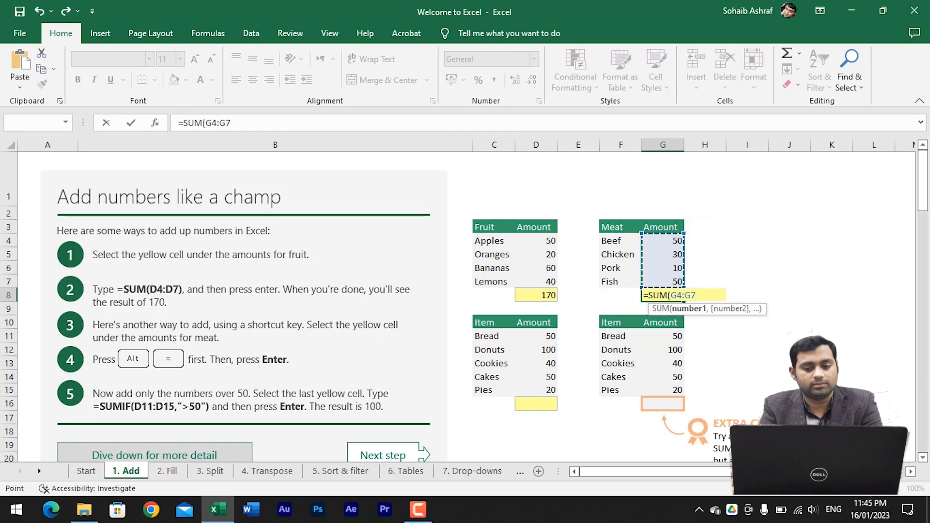
pyautogui.press('Return')
# Total the first item table's amounts D11:D15 in cell D16 using AutoSum.
pyautogui.press('Left')
pyautogui.press('Left')
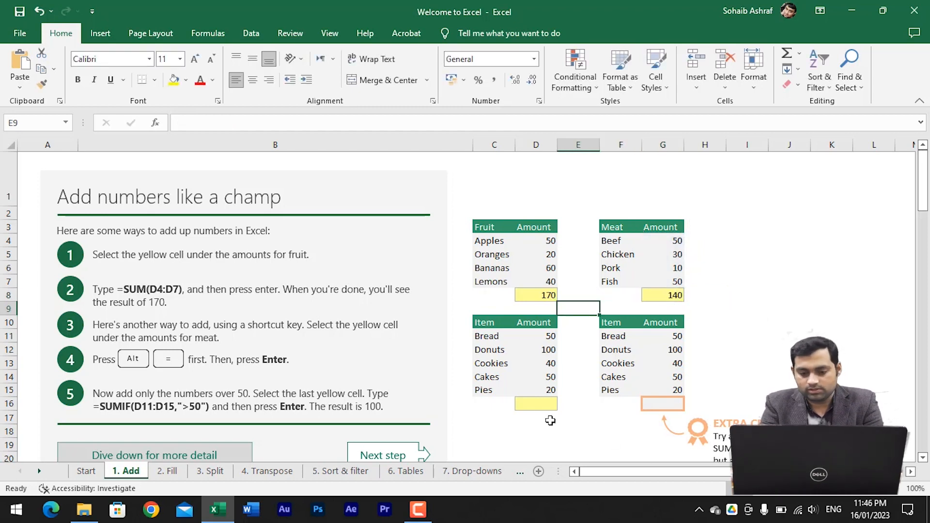
pyautogui.click(536, 417)
pyautogui.press('Up')
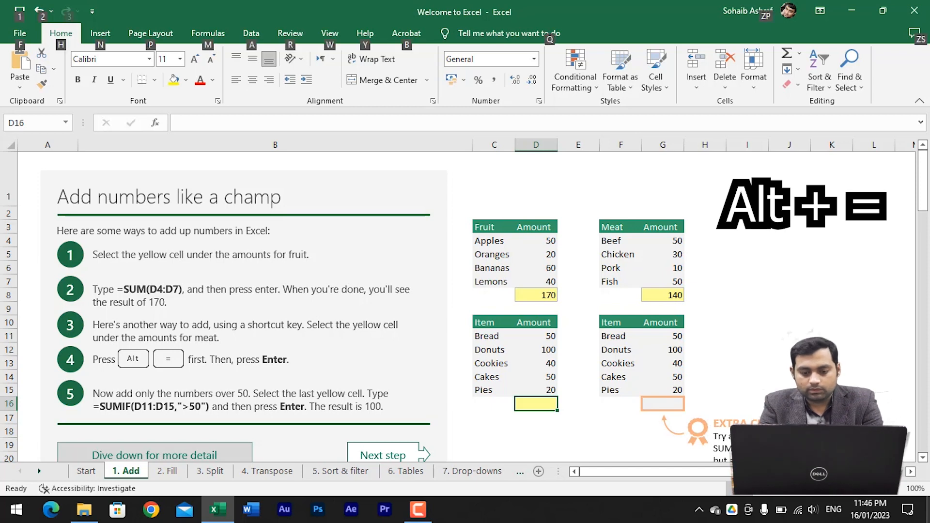
pyautogui.hotkey('alt', '=')
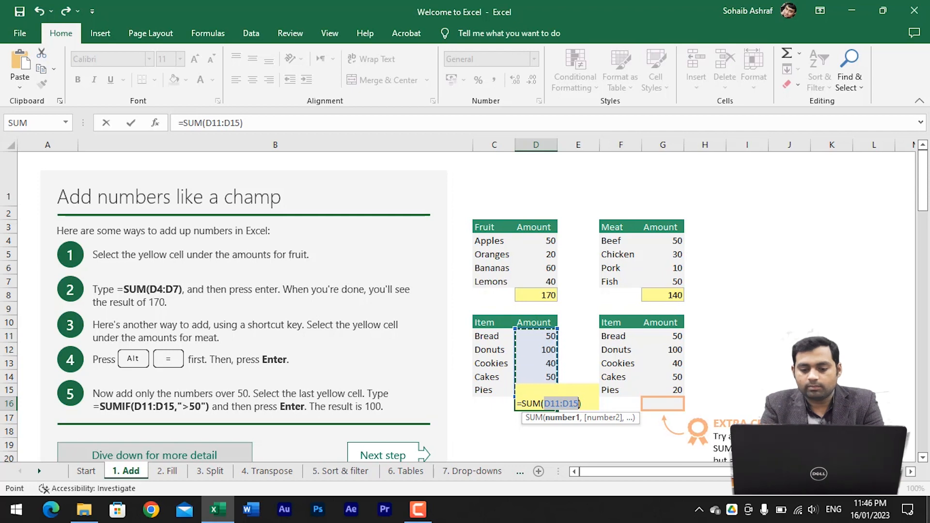
pyautogui.press('Return')
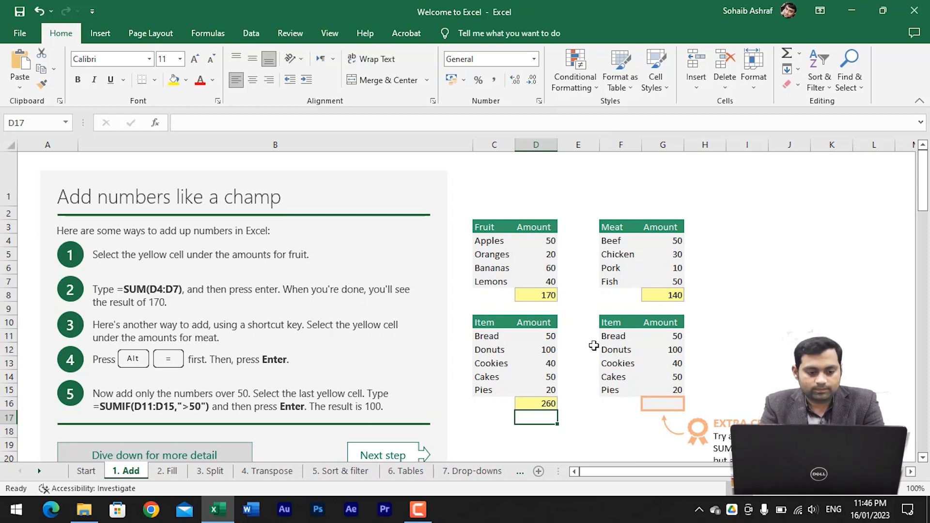
pyautogui.scroll(-2, 335, 379)
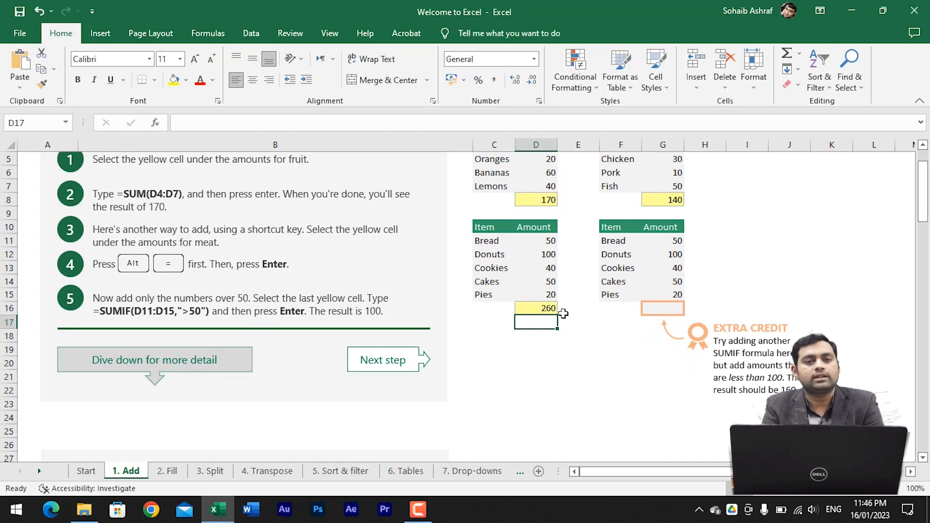
pyautogui.scroll(1, 569, 314)
pyautogui.scroll(1, 569, 314)
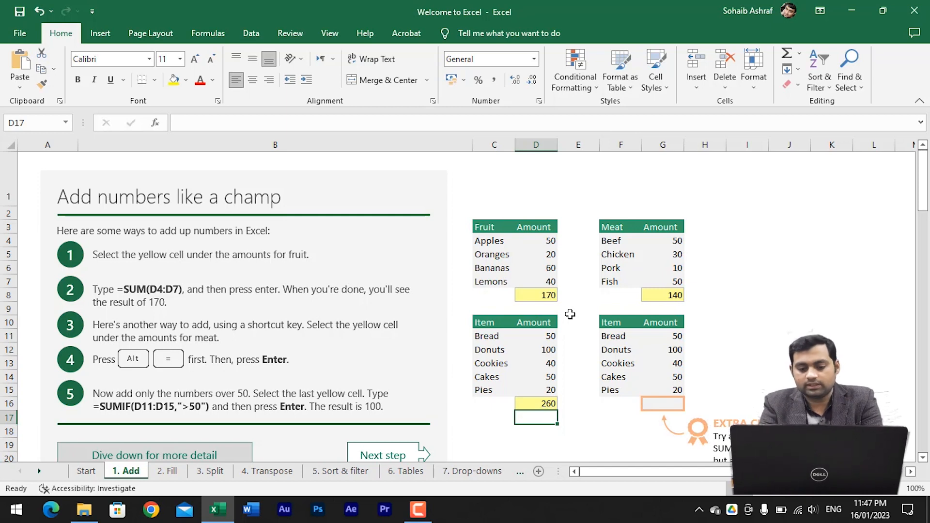
# Clear the SUM totals from the yellow cells D16, G8 and D8.
pyautogui.press('Up')
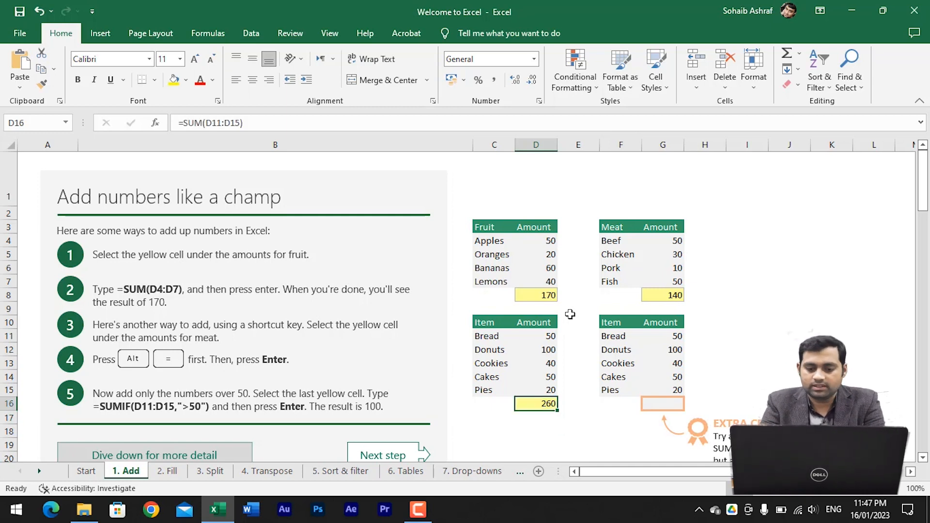
pyautogui.press('Delete')
pyautogui.press('Up')
pyautogui.press('Up')
pyautogui.press('Up')
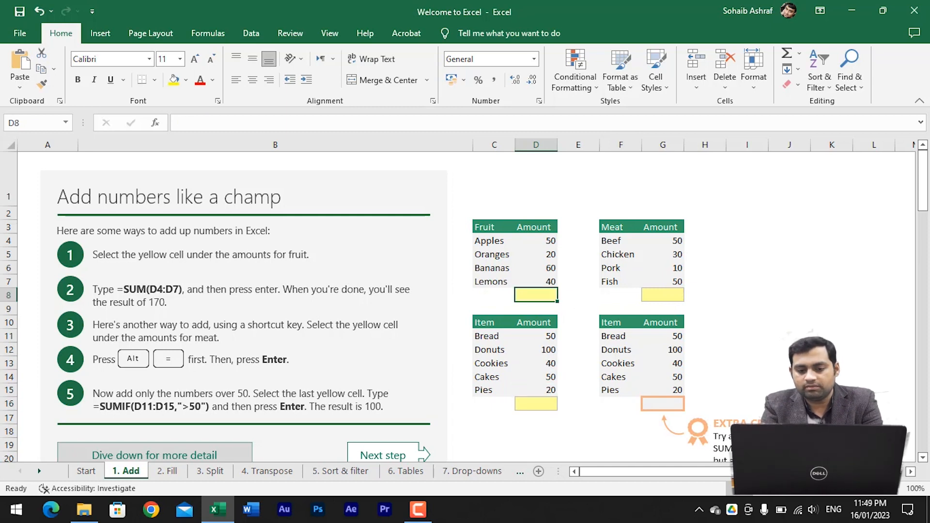
# Total the fruit amounts above 20 in D8 with =SUMIF(D4:D7,">20"), and cross-check it by selecting the qualifying amounts D4, D6 and D7.
pyautogui.write('=s')
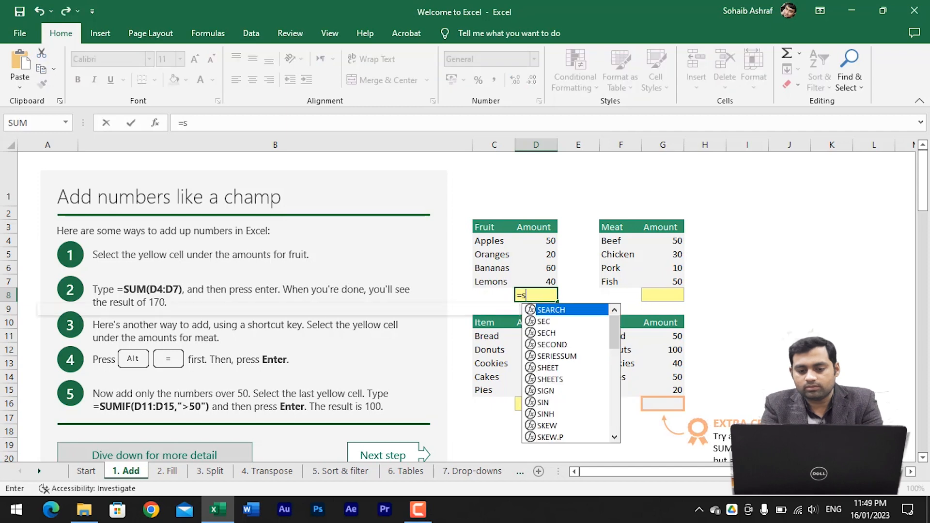
pyautogui.write('umif')
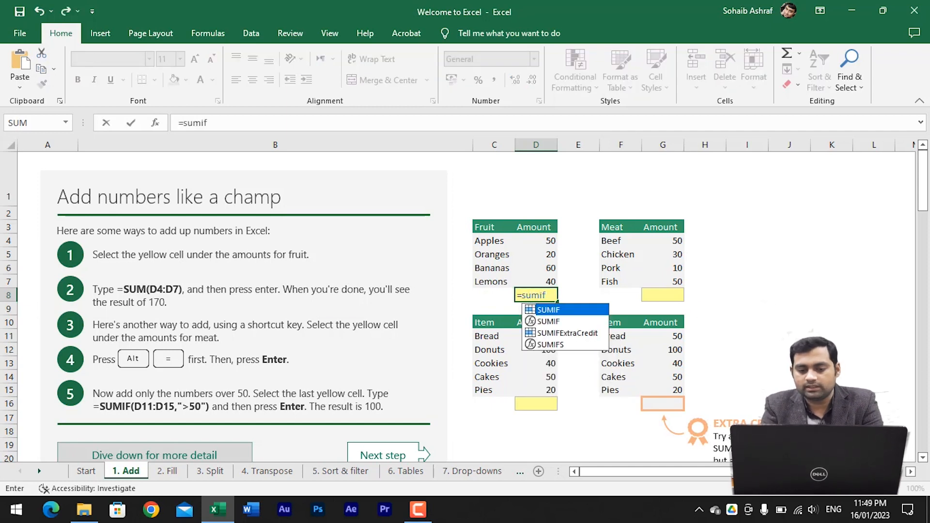
pyautogui.write('(')
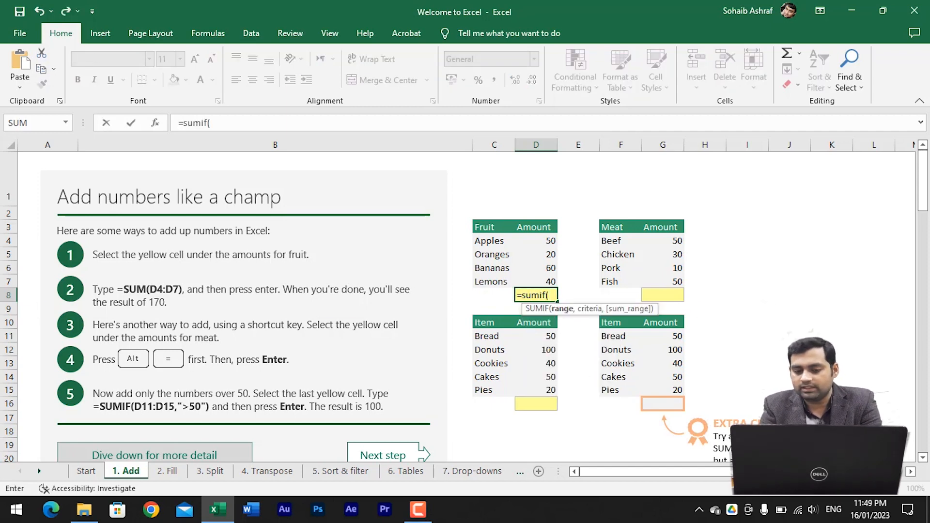
pyautogui.moveTo(536, 281); pyautogui.dragTo(536, 241)
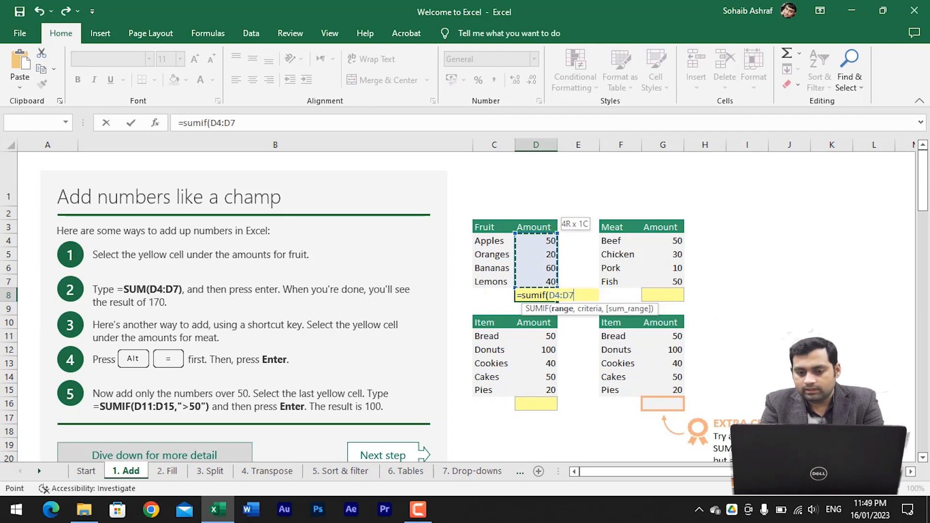
pyautogui.write(',')
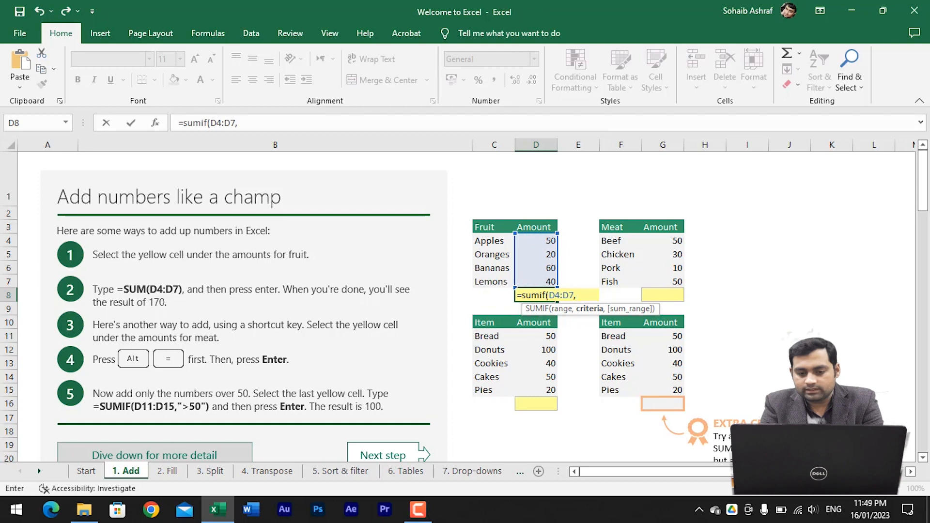
pyautogui.write('"')
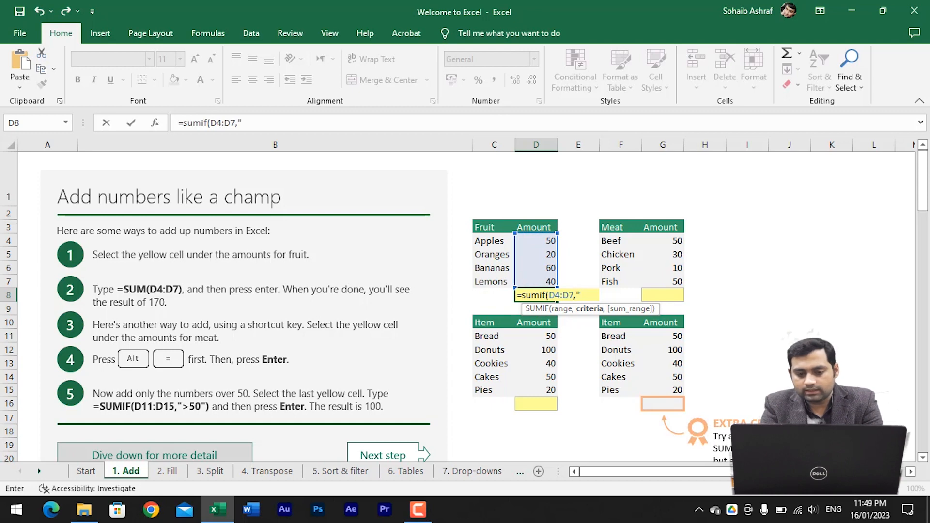
pyautogui.write('>')
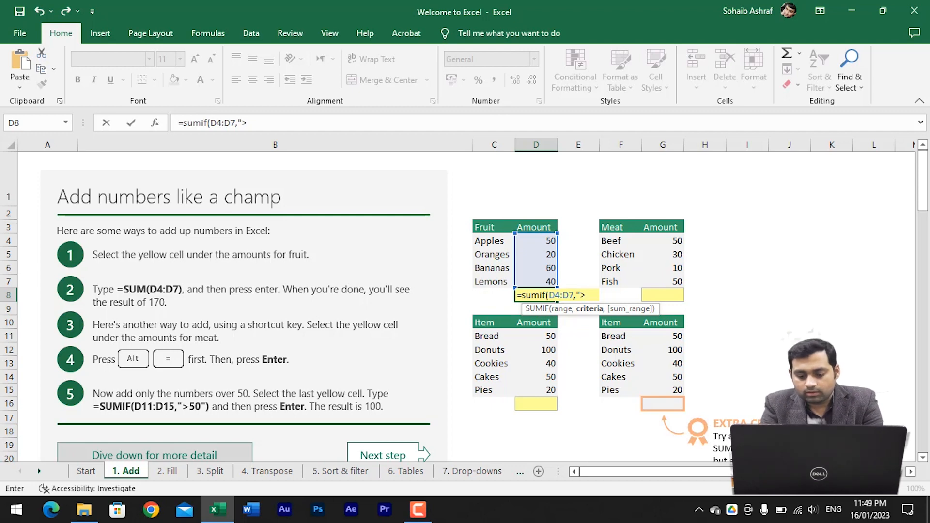
pyautogui.write('20')
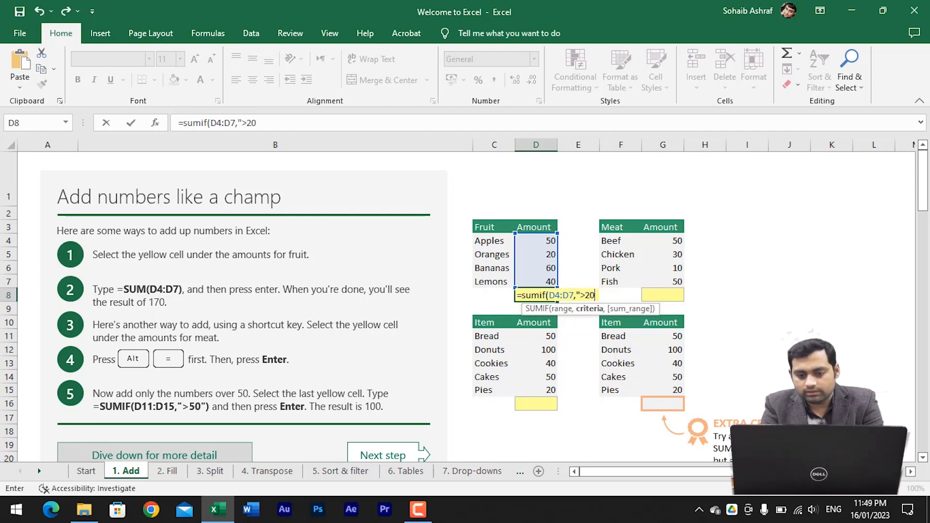
pyautogui.write('"')
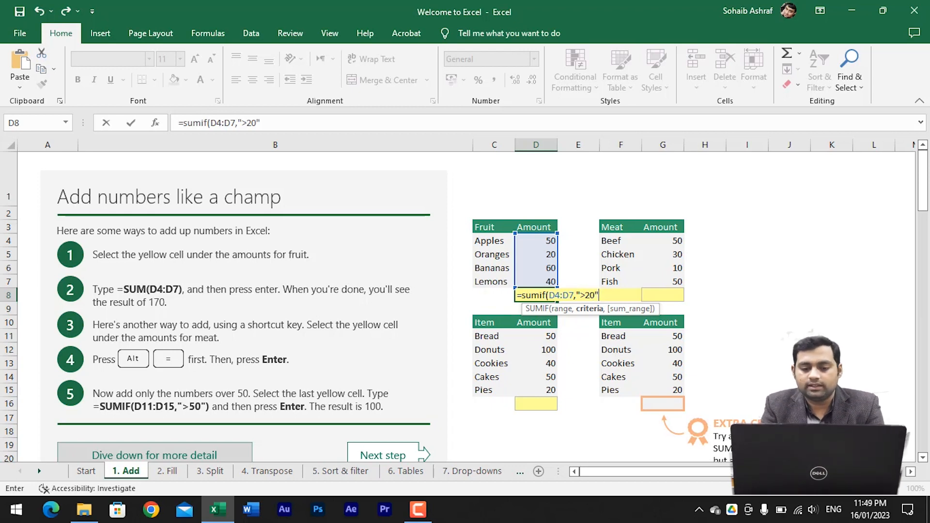
pyautogui.press('Return')
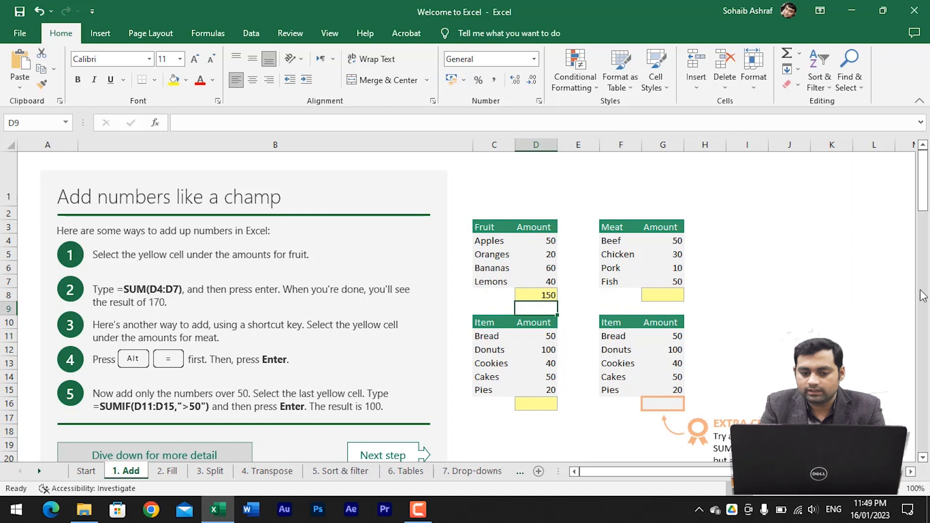
pyautogui.moveTo(550, 280); pyautogui.dragTo(550, 267)
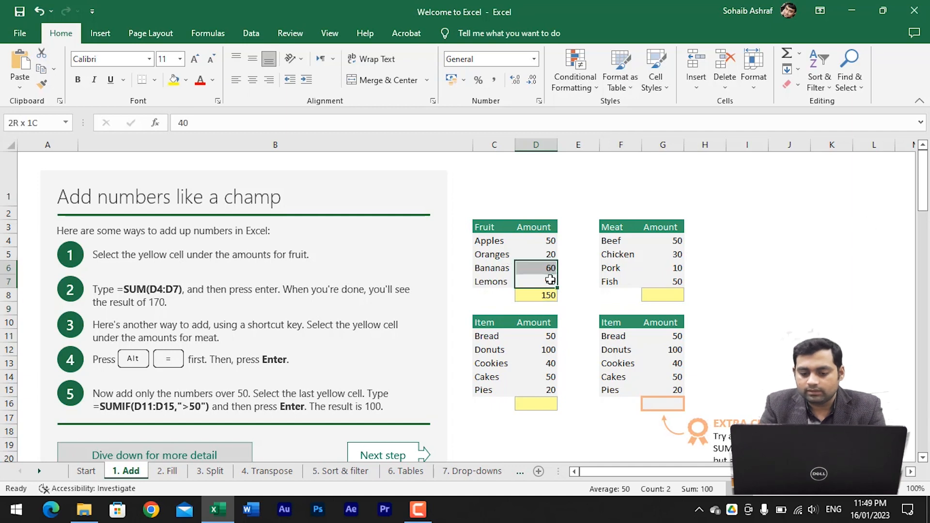
pyautogui.keyDown('ctrl'); pyautogui.click(551, 241); pyautogui.keyUp('ctrl')
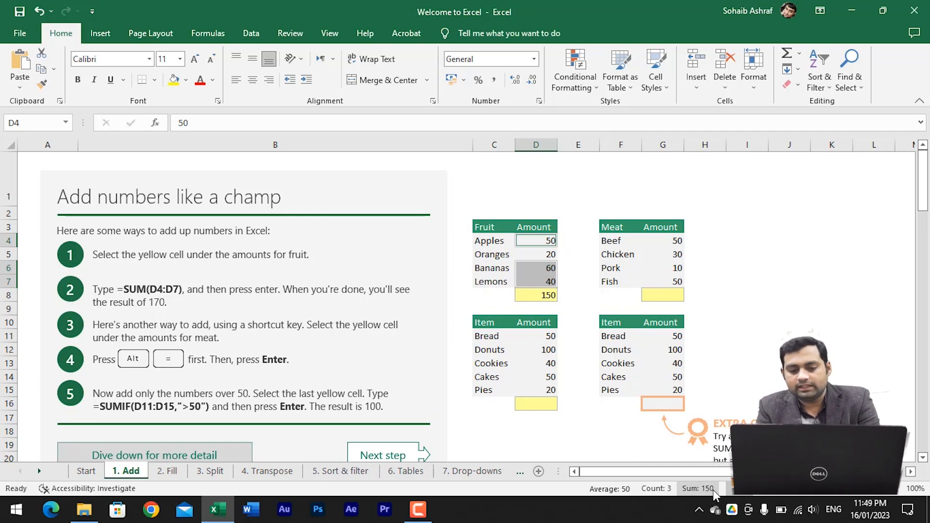
# Change the criterion of the SUMIF formula in D8 to ">50".
pyautogui.click(546, 292)
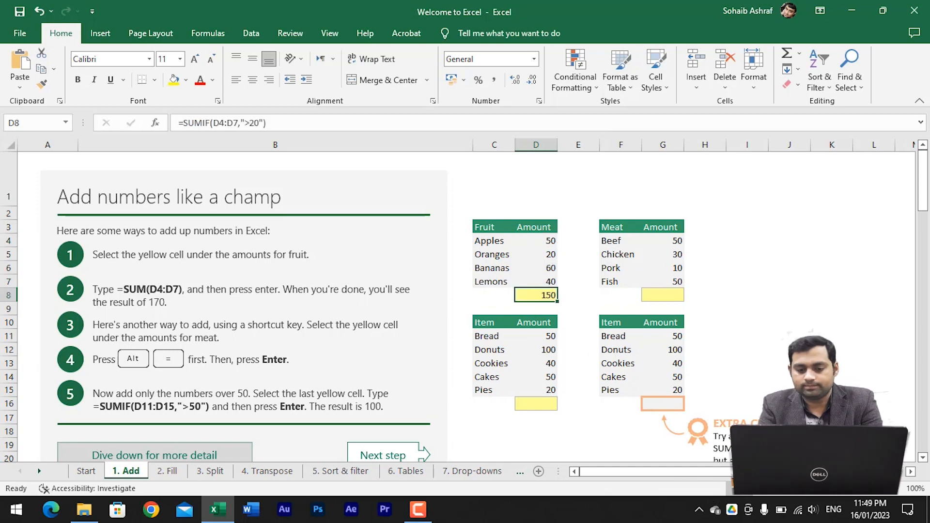
pyautogui.press('F2')
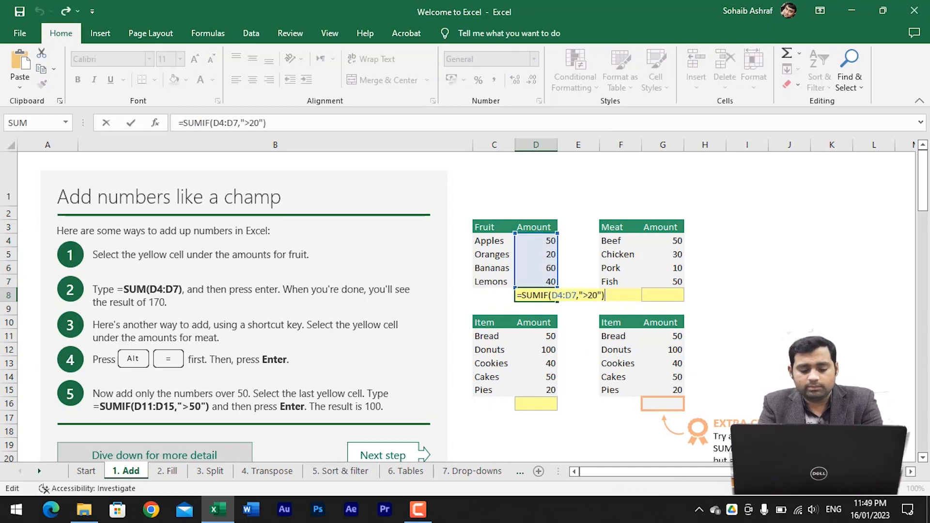
pyautogui.press('Left')
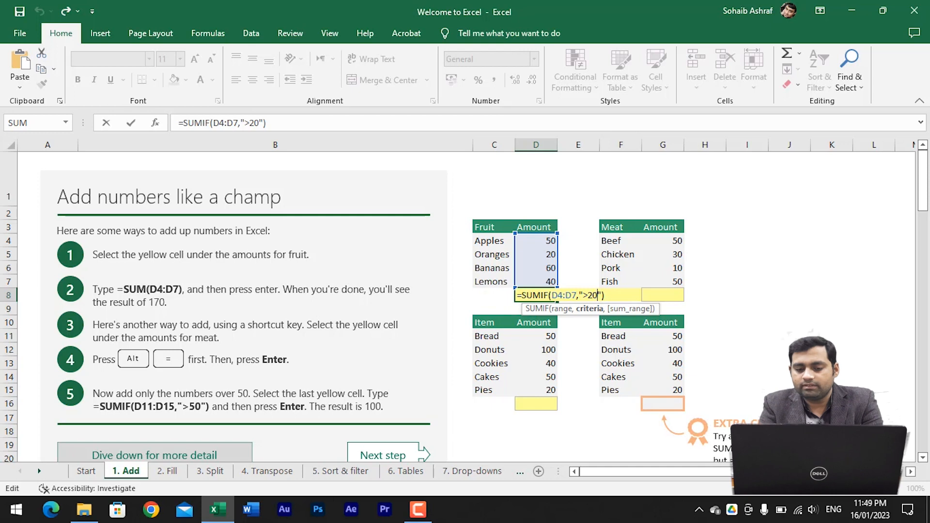
pyautogui.press('BackSpace')
pyautogui.press('BackSpace')
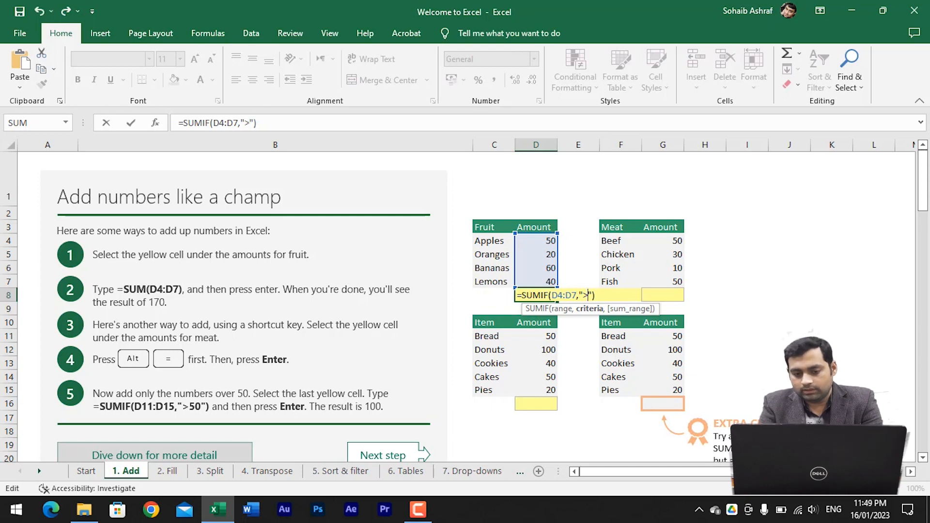
pyautogui.write('50')
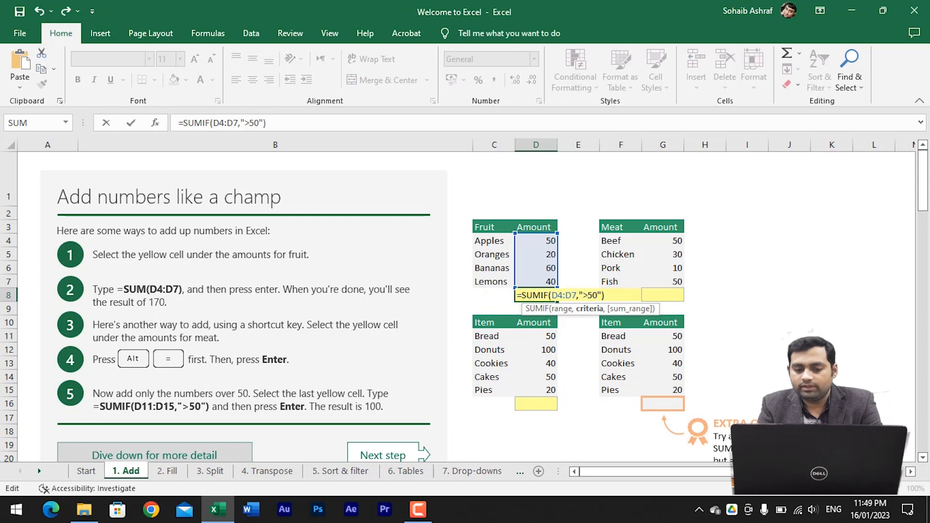
pyautogui.press('Return')
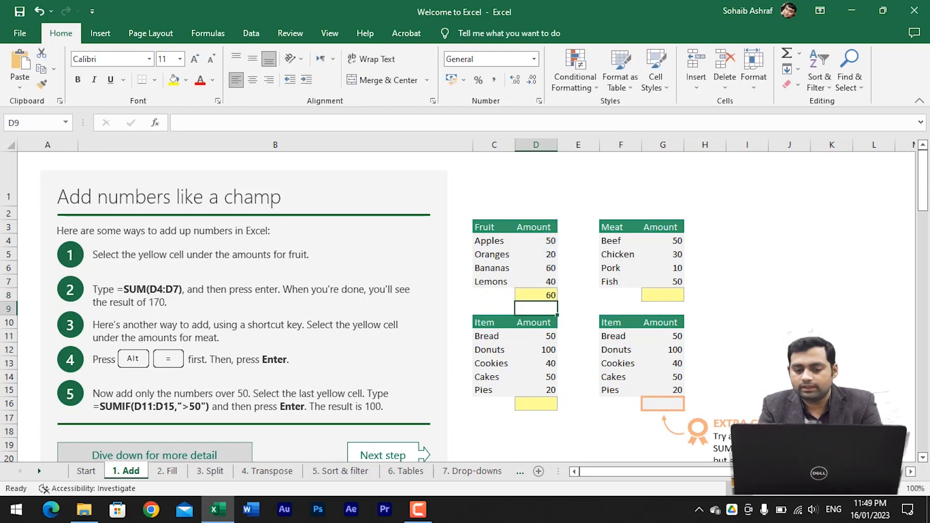
# Compare the Bananas amount in D6 with the conditional fruit total in D8.
pyautogui.click(561, 268)
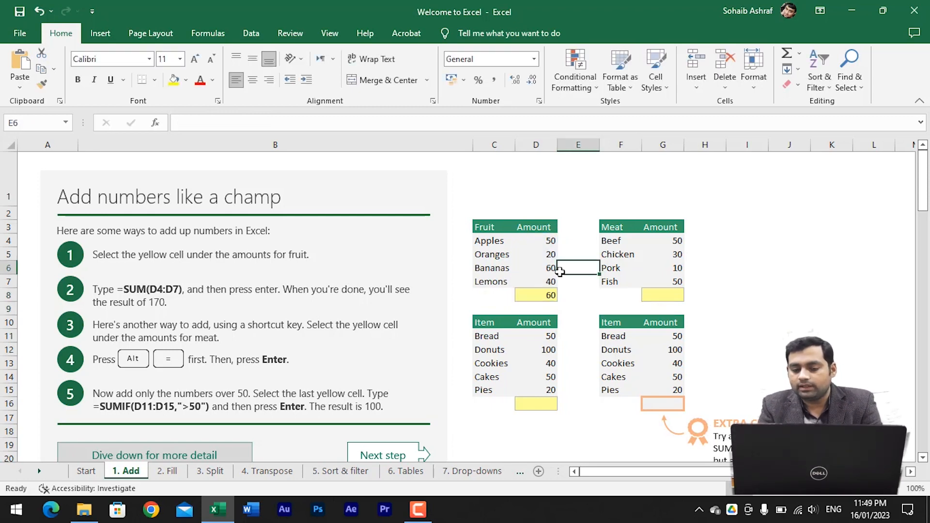
pyautogui.click(548, 273)
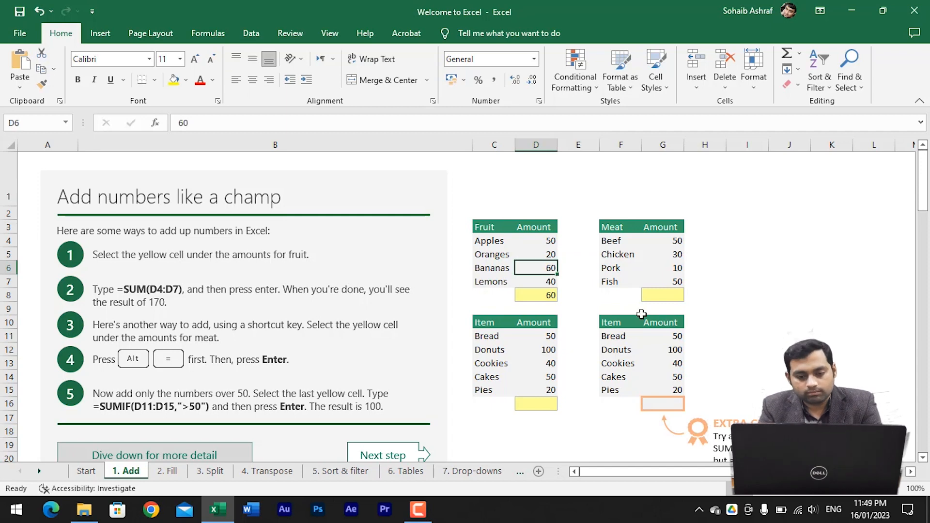
pyautogui.click(547, 297)
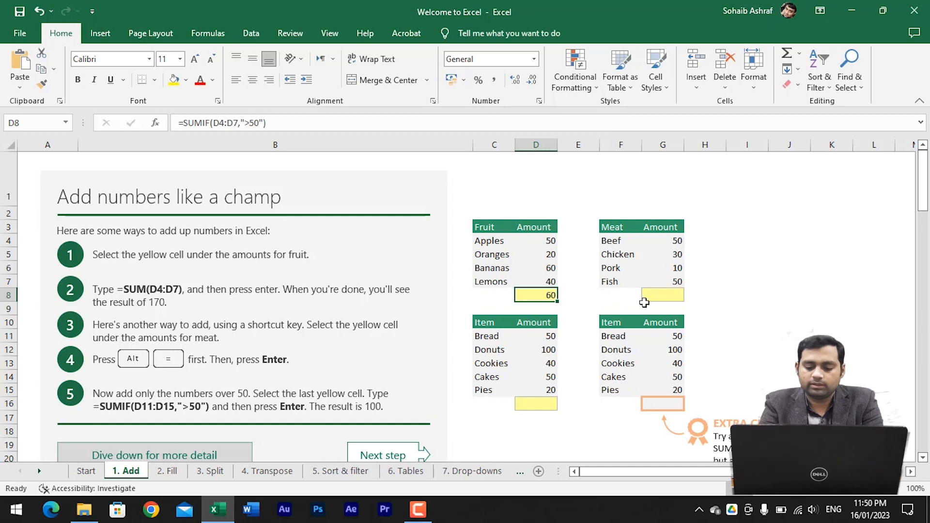
# Total the meat amounts above 10 in cell G8 with =SUMIF(G4:G7,">10").
pyautogui.click(678, 297)
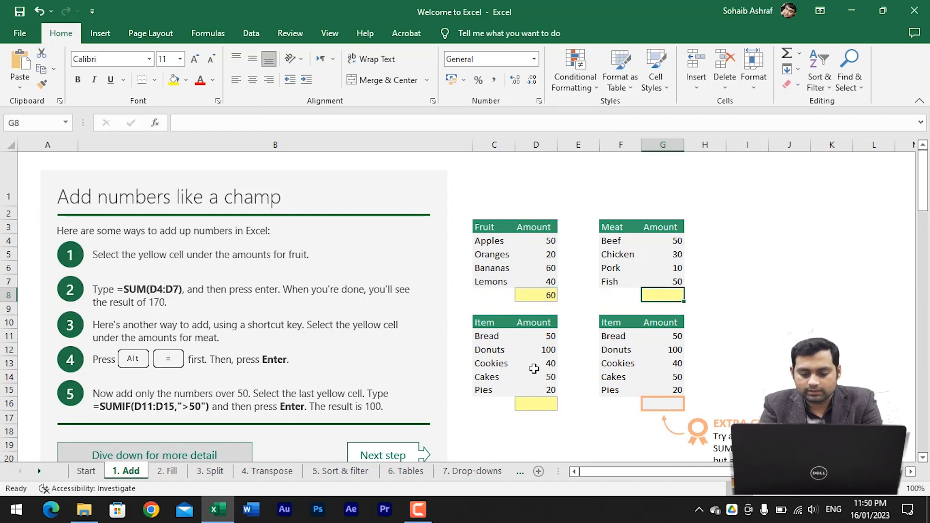
pyautogui.write('=s')
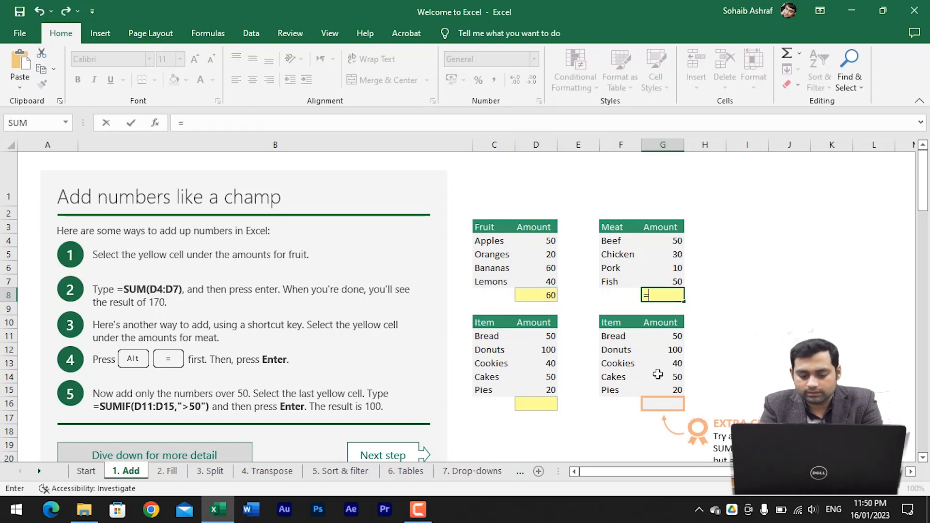
pyautogui.press('Escape')
pyautogui.press('Escape')
pyautogui.write('=sumif(')
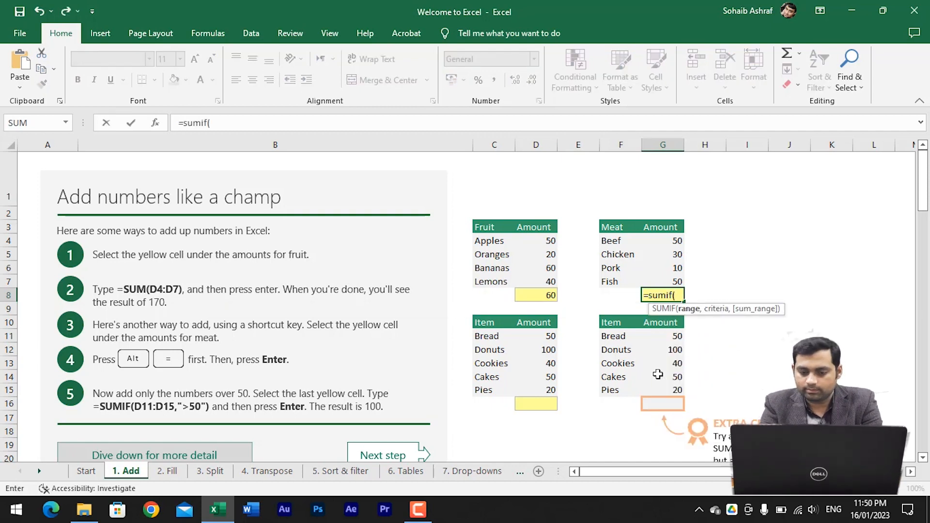
pyautogui.press('Up')
pyautogui.hotkey('shift', 'Up')
pyautogui.hotkey('shift', 'Up')
pyautogui.hotkey('shift', 'Up')
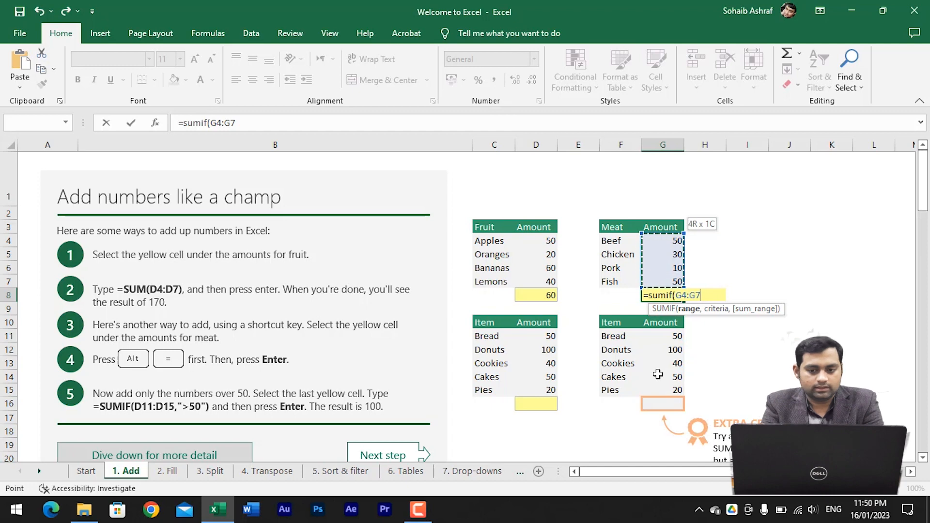
pyautogui.write(',')
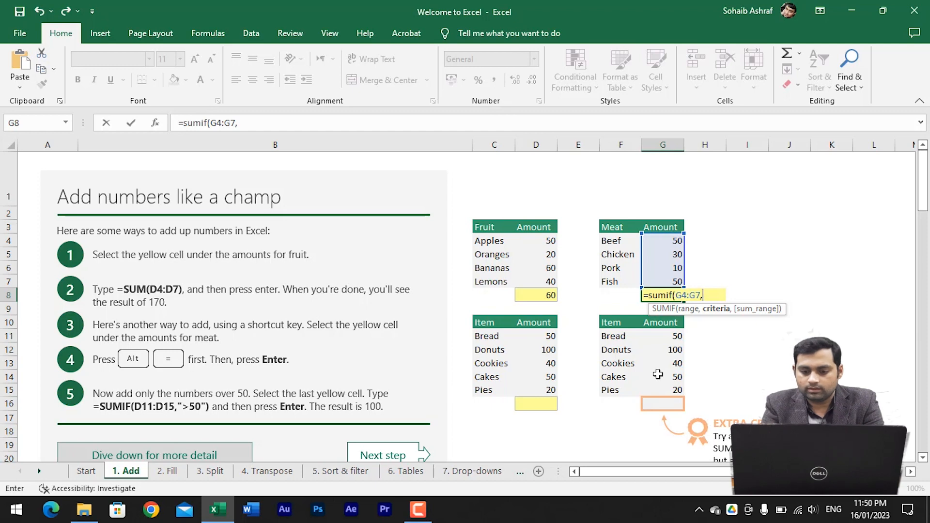
pyautogui.write('>')
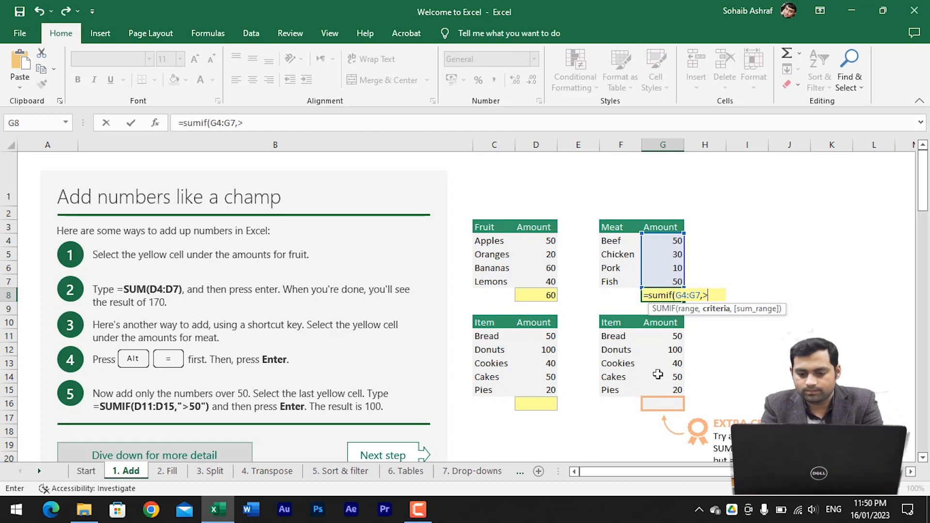
pyautogui.write('"')
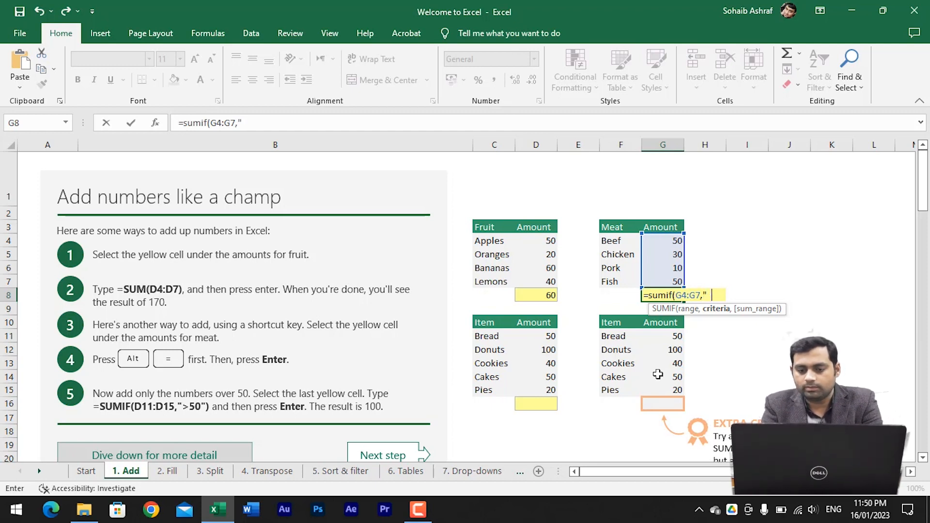
pyautogui.write('>10"')
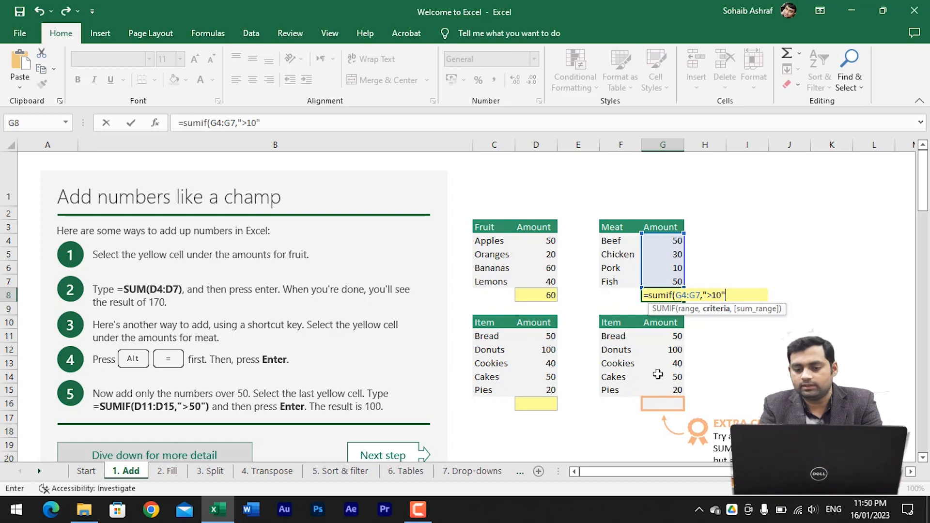
pyautogui.press('Return')
# Cross-check the meat total in G8 by selecting the qualifying amounts G7, G5 and G4 together and reading their sum.
pyautogui.press('Up')
pyautogui.press('Up')
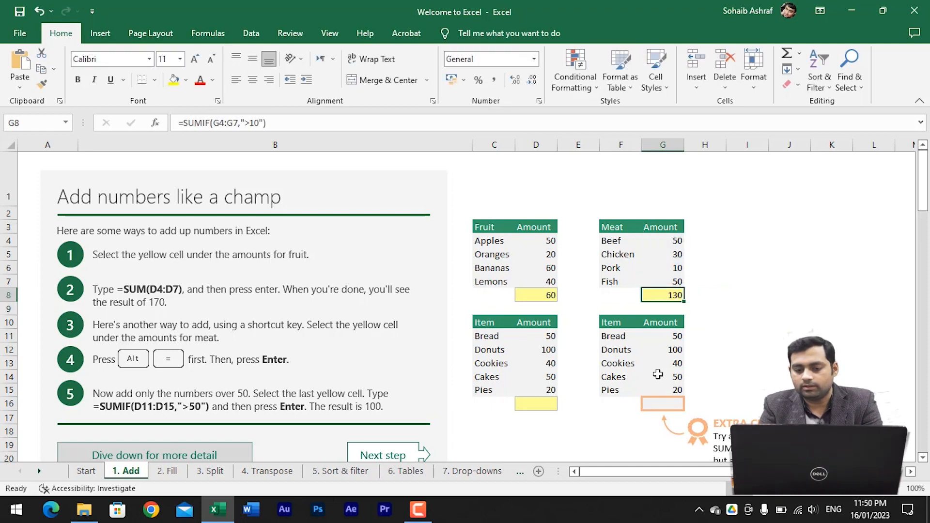
pyautogui.keyDown('ctrl'); pyautogui.click(676, 254); pyautogui.keyUp('ctrl')
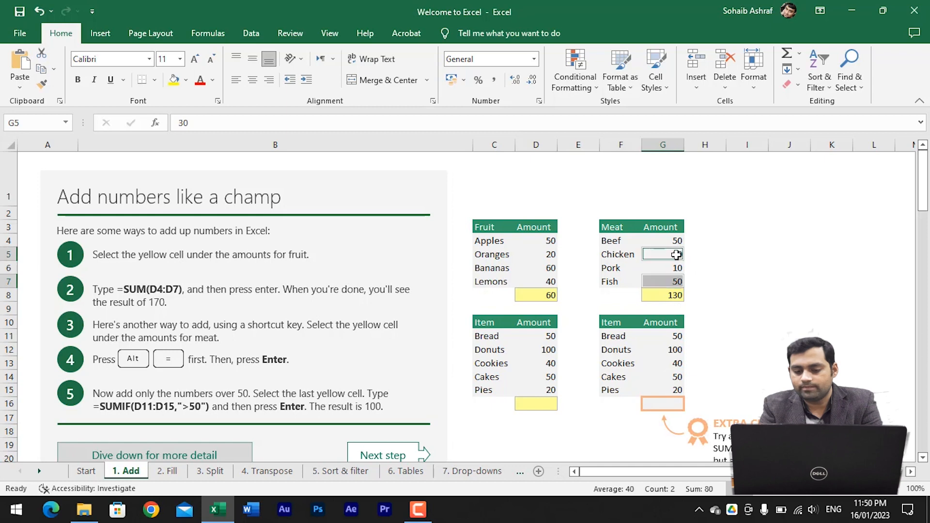
pyautogui.keyDown('ctrl'); pyautogui.click(677, 242); pyautogui.keyUp('ctrl')
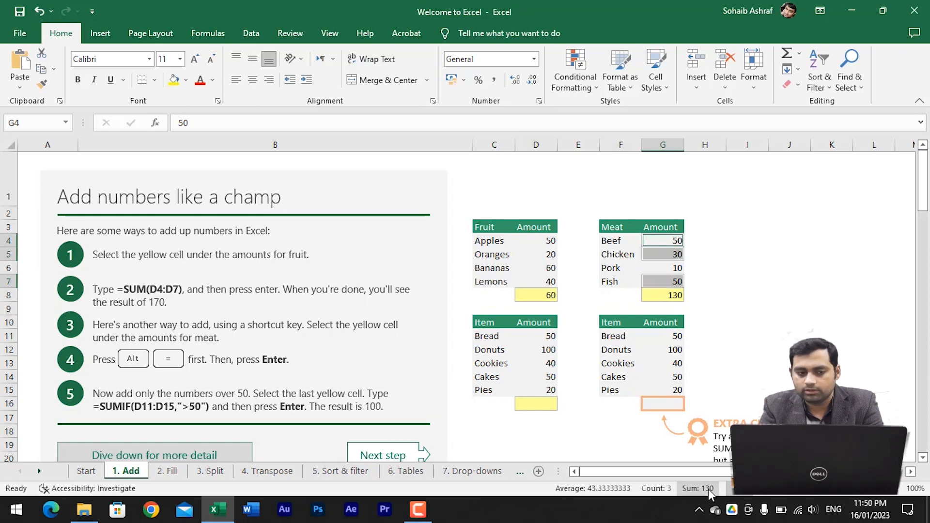
pyautogui.click(651, 299)
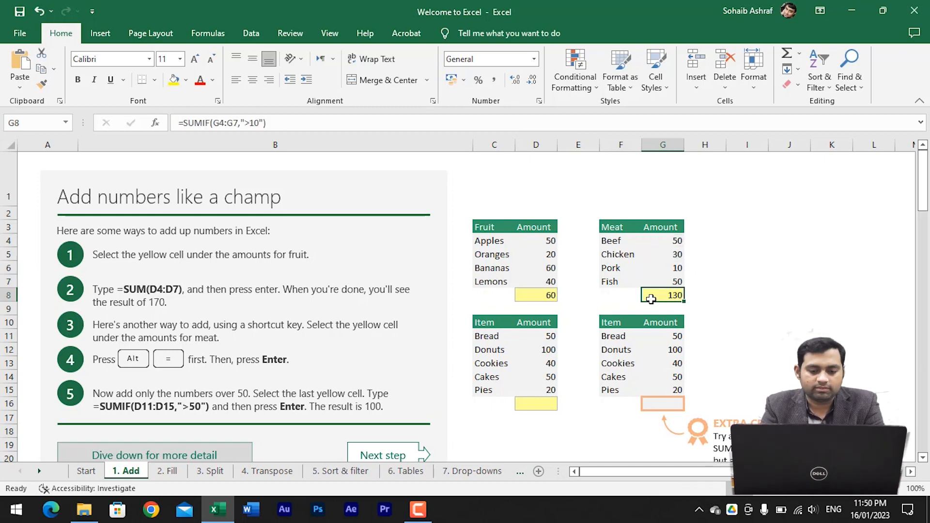
# Total the first item table's amounts below 100 in cell D16 with =SUMIF(D11:D15,"<100").
pyautogui.click(536, 404)
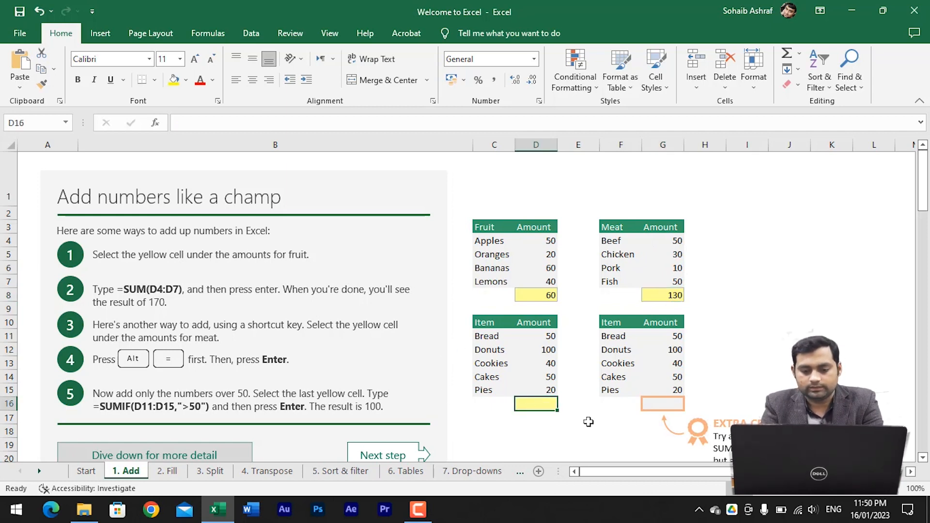
pyautogui.write('=sumif')
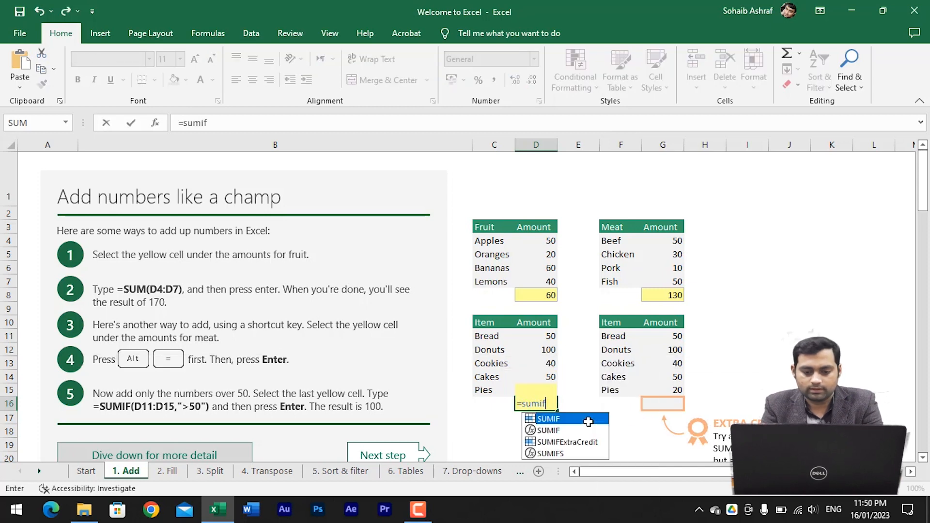
pyautogui.write('(')
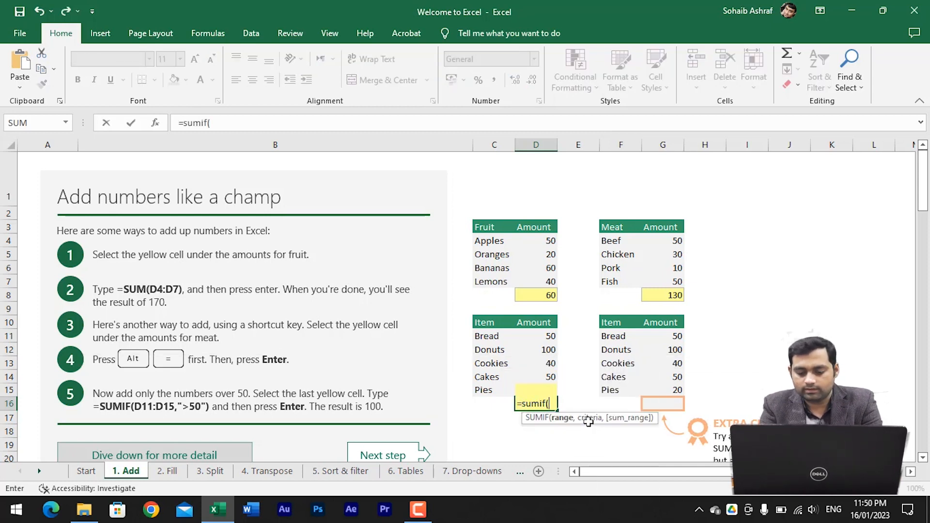
pyautogui.moveTo(545, 386); pyautogui.dragTo(546, 374)
pyautogui.hotkey('ctrl', 'shift', 'Up')
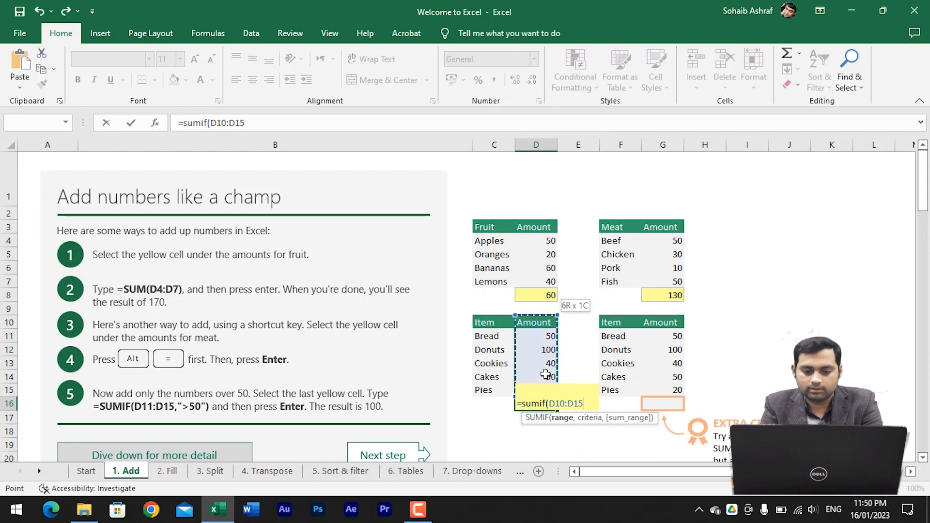
pyautogui.hotkey('shift', 'Down')
pyautogui.write(',')
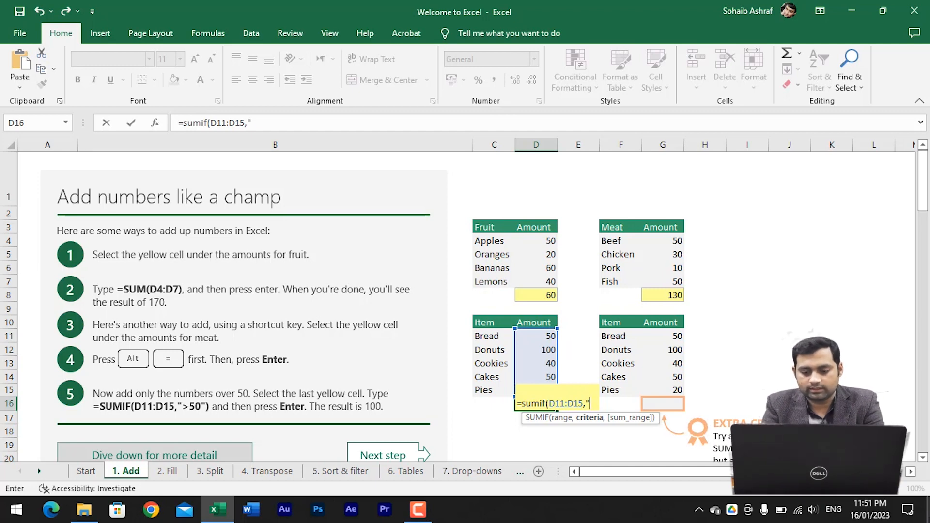
pyautogui.write('<100')
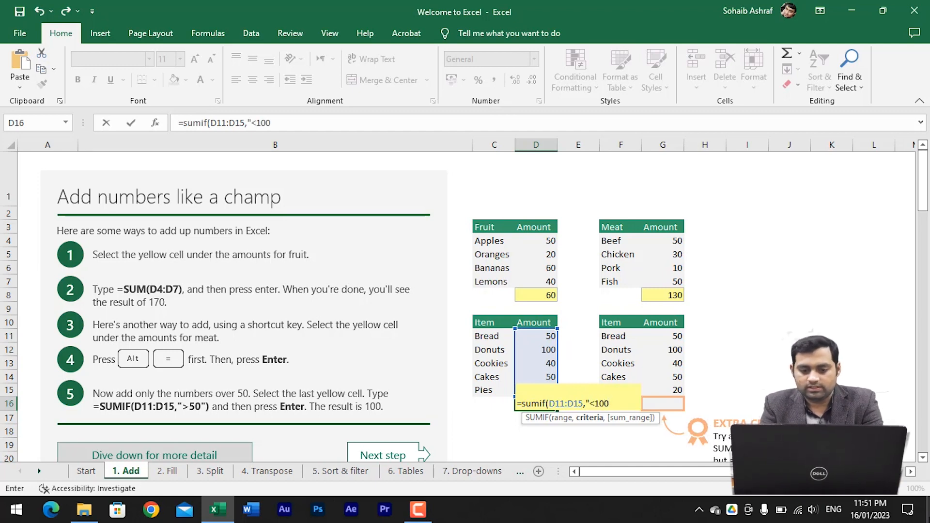
pyautogui.write('")')
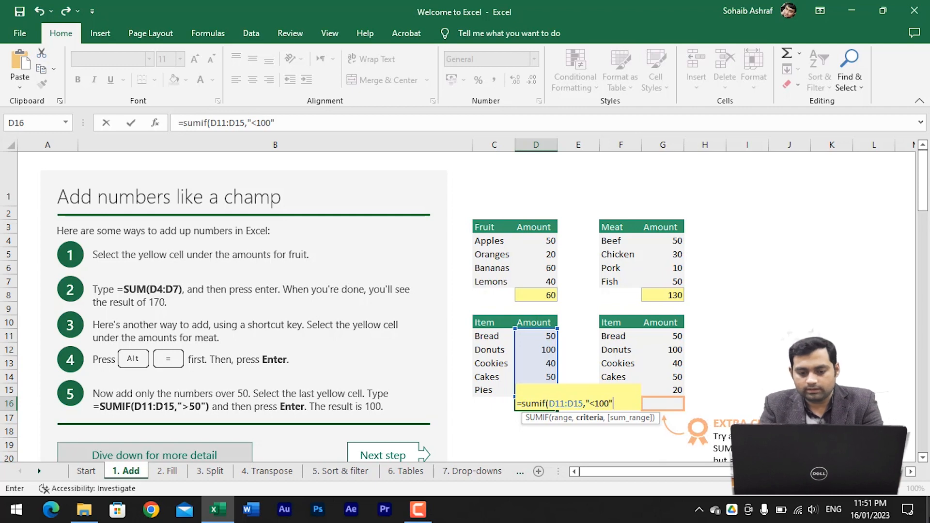
pyautogui.press('Return')
# Cross-check the total in D16 by selecting the qualifying amounts D13:D15 and D11 together and reading their sum.
pyautogui.press('Up')
pyautogui.press('Up')
pyautogui.press('Up')
pyautogui.press('Up')
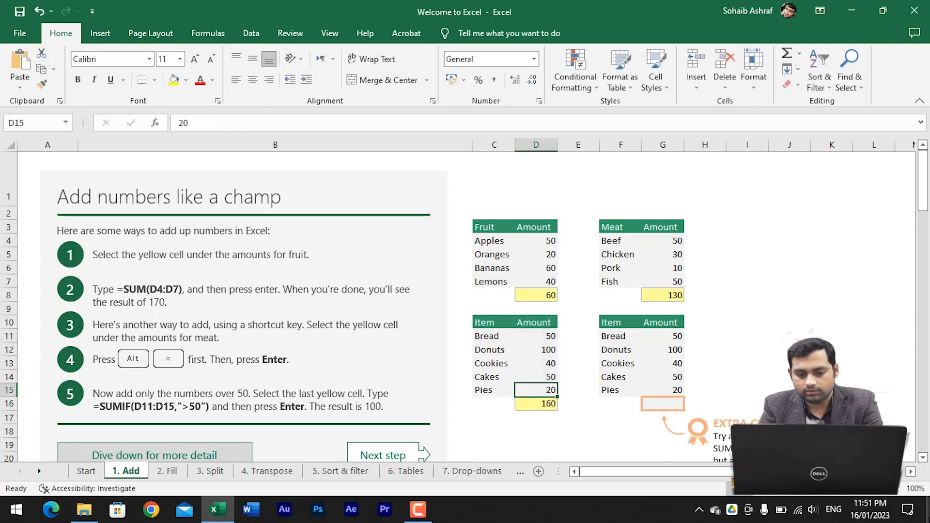
pyautogui.hotkey('shift', 'Down')
pyautogui.hotkey('shift', 'Down')
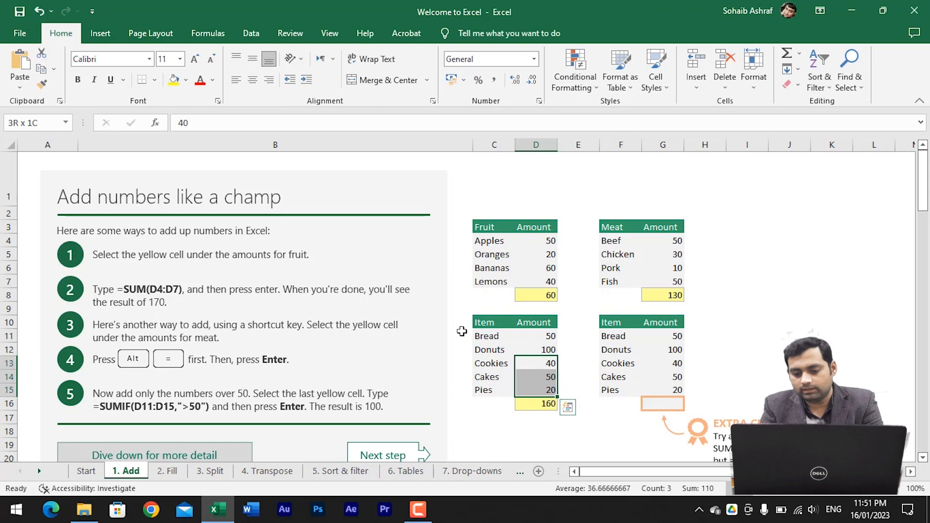
pyautogui.keyDown('ctrl'); pyautogui.click(541, 340); pyautogui.keyUp('ctrl')
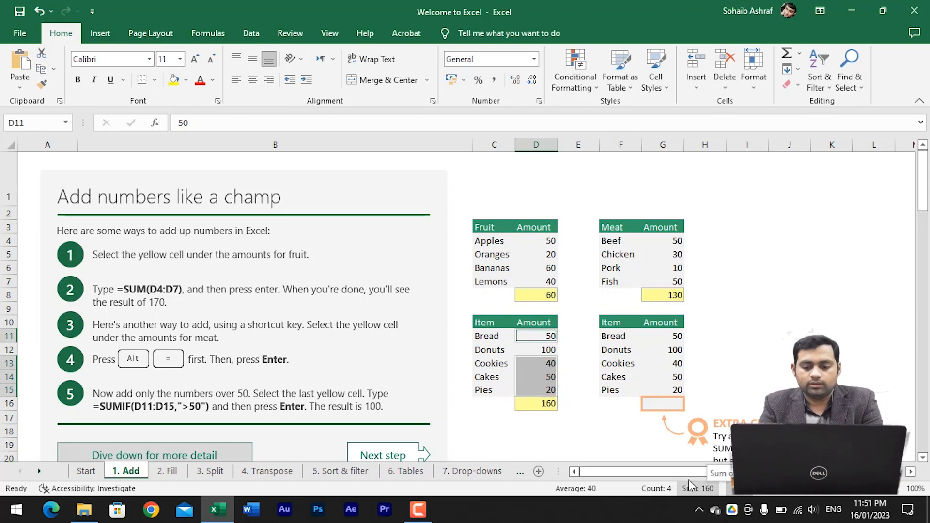
pyautogui.click(542, 406)
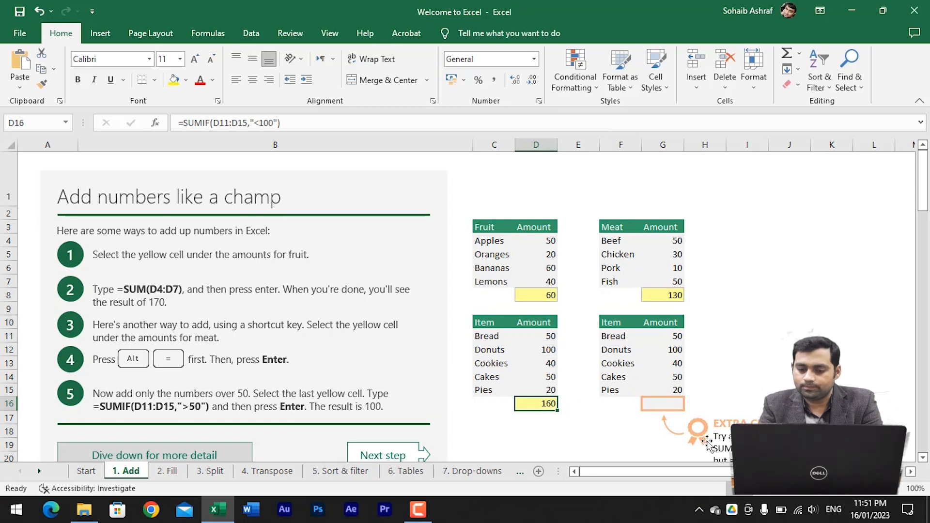
# Total the second item table's amounts above 50 in G16 with =SUMIF(G11:G15,">50"), and check it against the Donuts amount in G12.
pyautogui.click(666, 404)
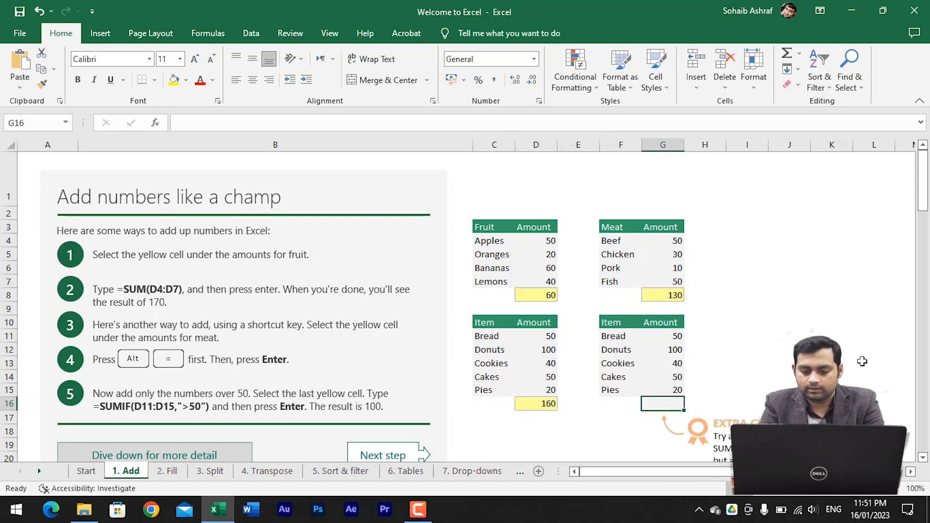
pyautogui.write('=sum')
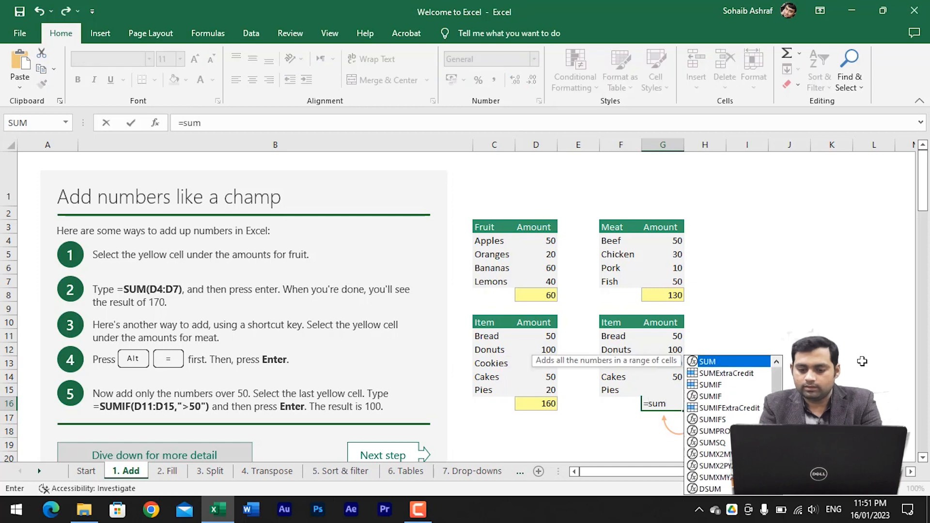
pyautogui.write('if')
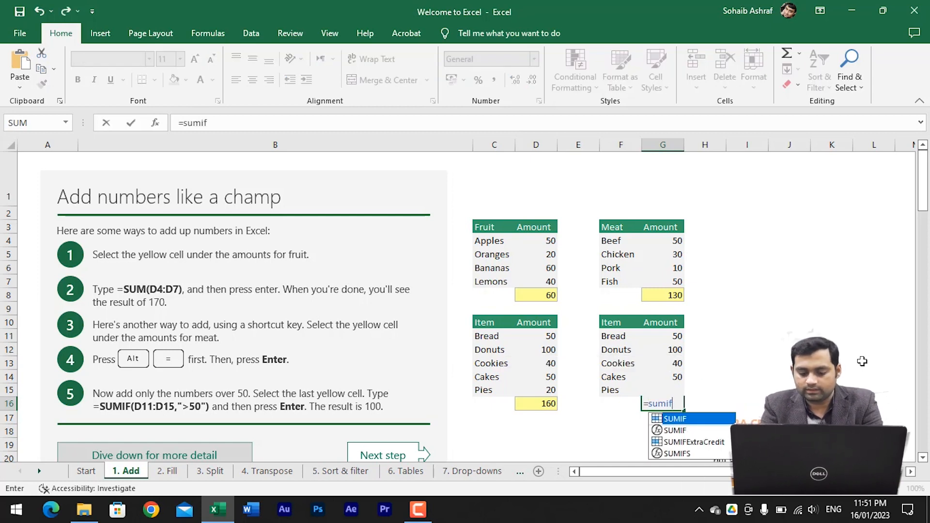
pyautogui.write('(')
pyautogui.press('Up')
pyautogui.hotkey('shift', 'Up')
pyautogui.hotkey('shift', 'Up')
pyautogui.hotkey('shift', 'Up')
pyautogui.hotkey('shift', 'Up')
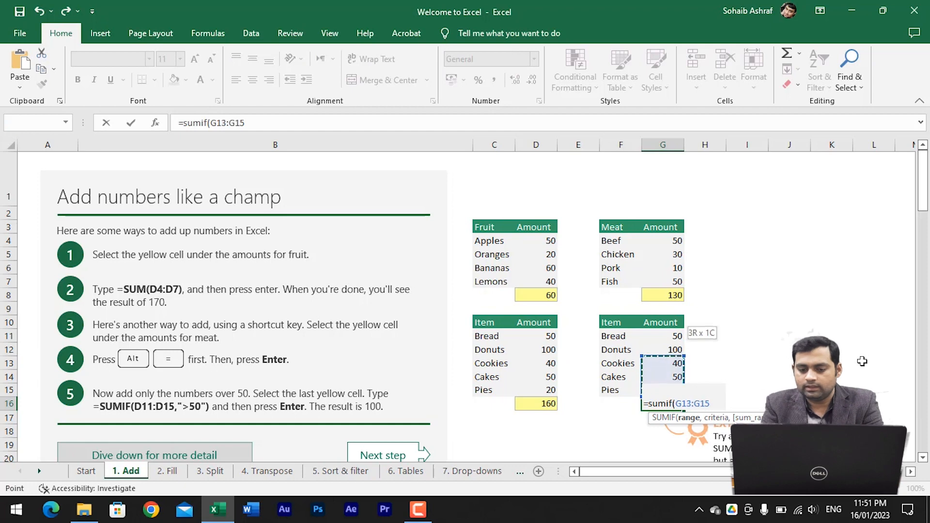
pyautogui.write(',')
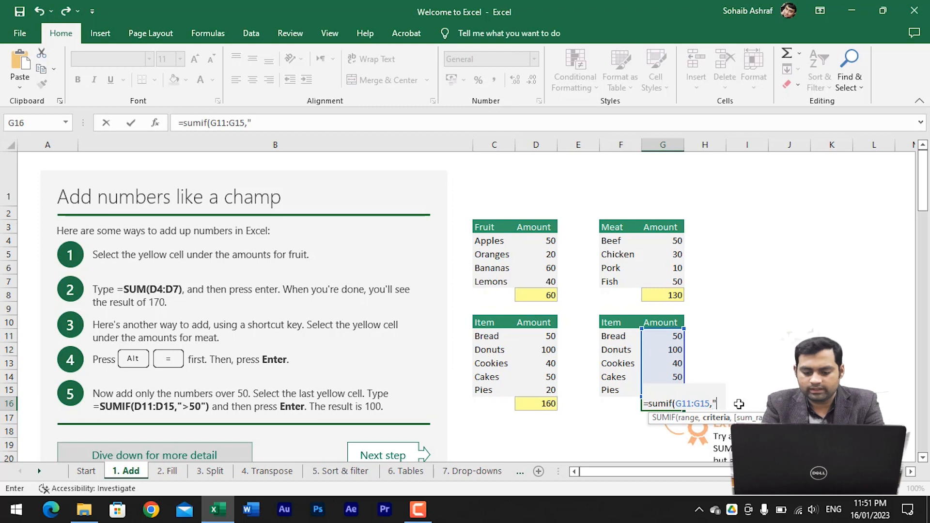
pyautogui.write('"')
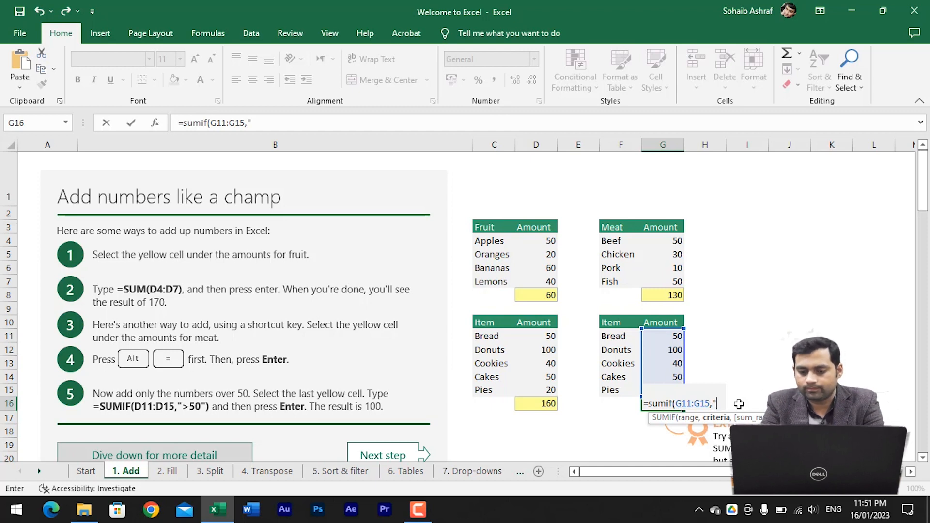
pyautogui.write('>50')
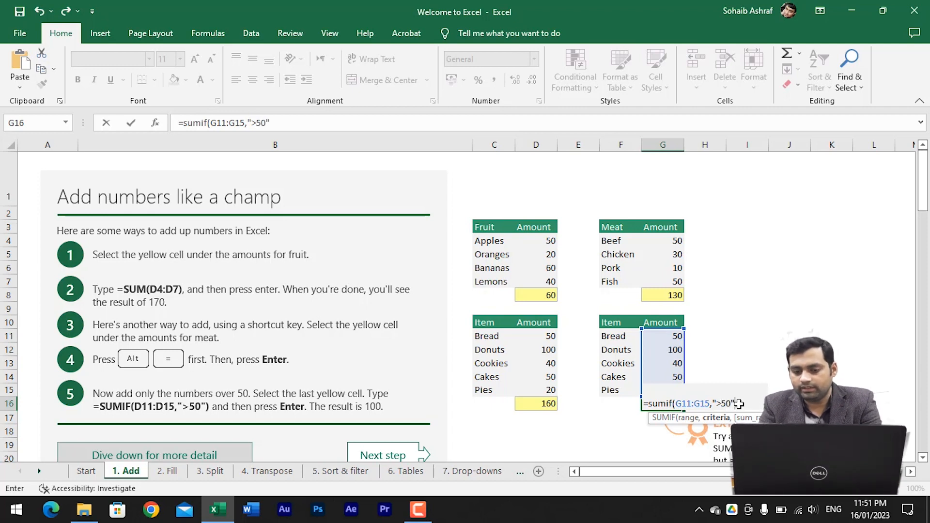
pyautogui.write(')')
pyautogui.press('Return')
pyautogui.press('Up')
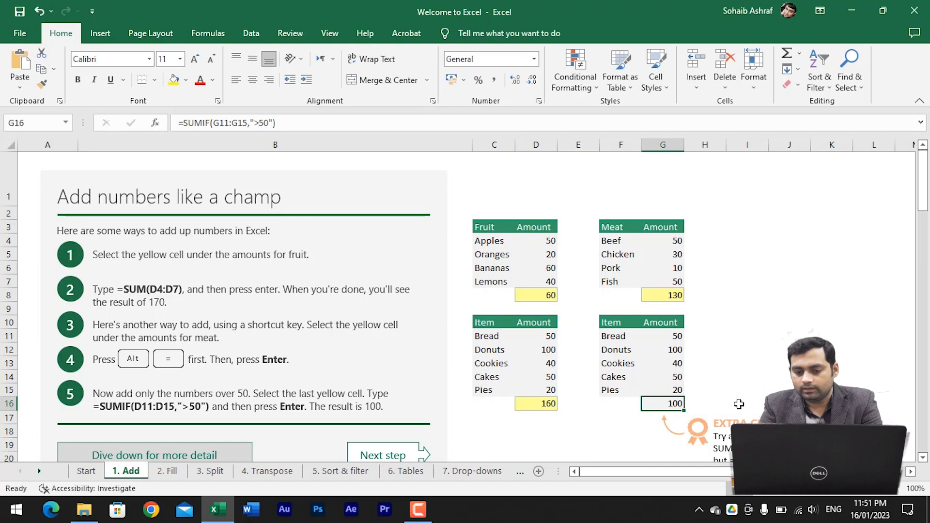
pyautogui.click(676, 352)
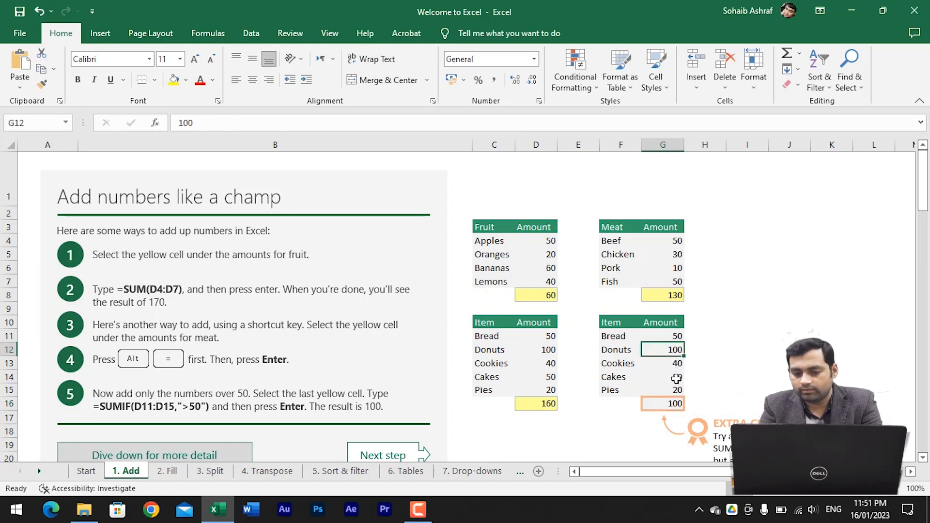
# Cross-check the SUMIF total in G16 against the Donuts, Cookies and Cakes amounts in G12:G14, and review its formula.
pyautogui.keyDown('ctrl'); pyautogui.click(677, 378); pyautogui.keyUp('ctrl')
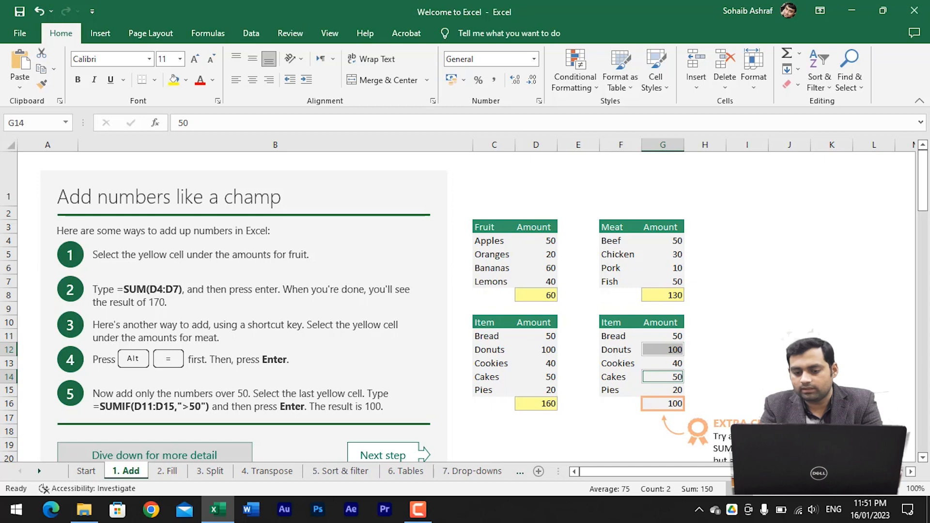
pyautogui.click(669, 358)
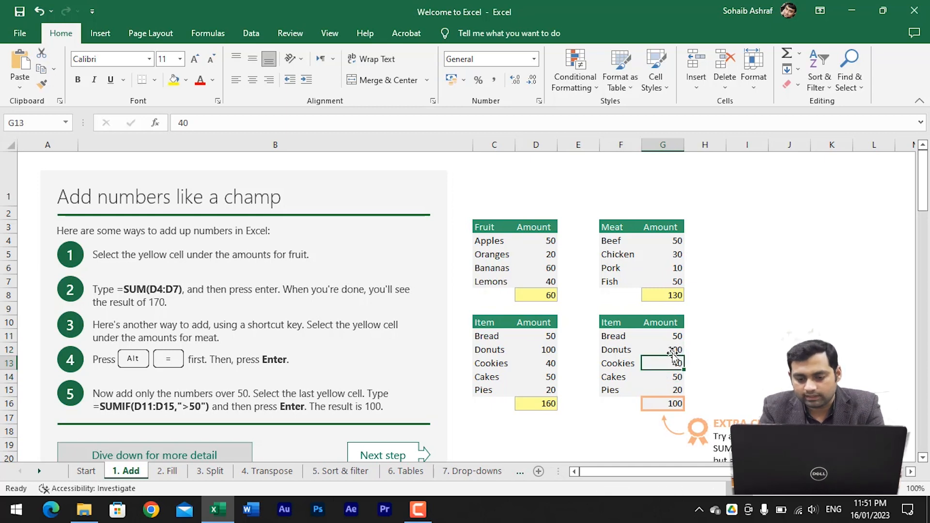
pyautogui.click(674, 350)
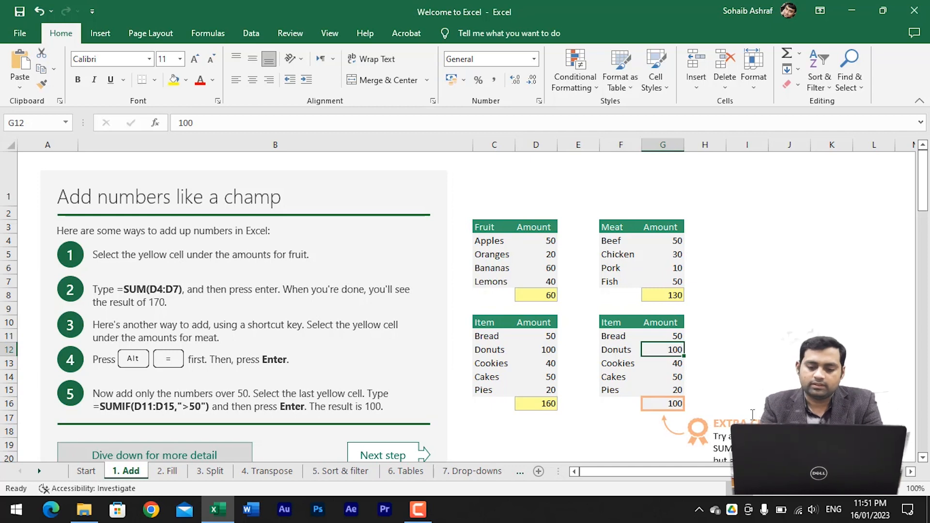
pyautogui.click(667, 403)
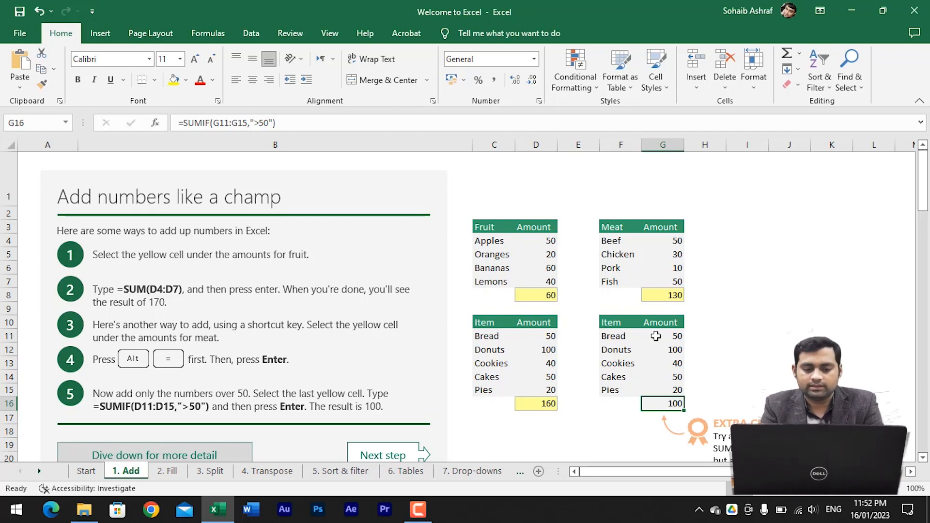
# In the More about the SUM function section, inspect the formula in D42 and the cell reference of the Apples amount in D38.
pyautogui.scroll(-9, 656, 336)
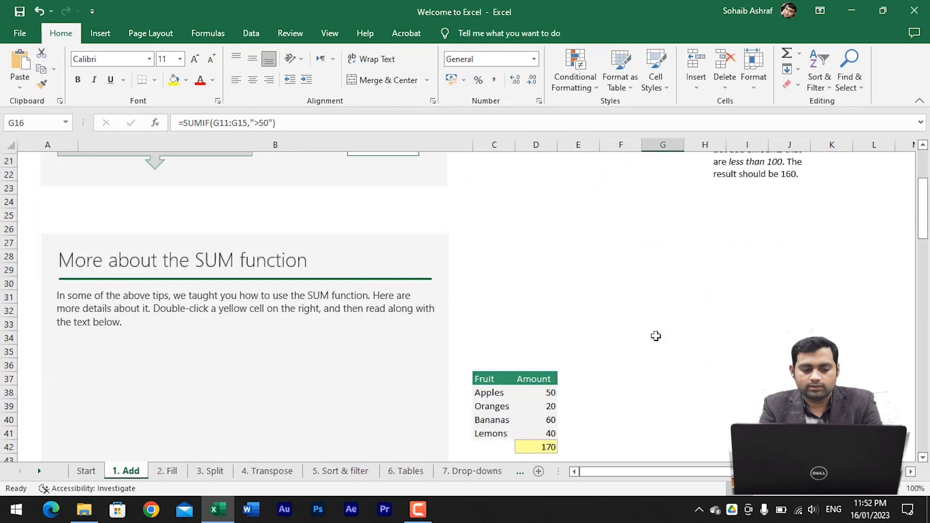
pyautogui.scroll(1, 656, 336)
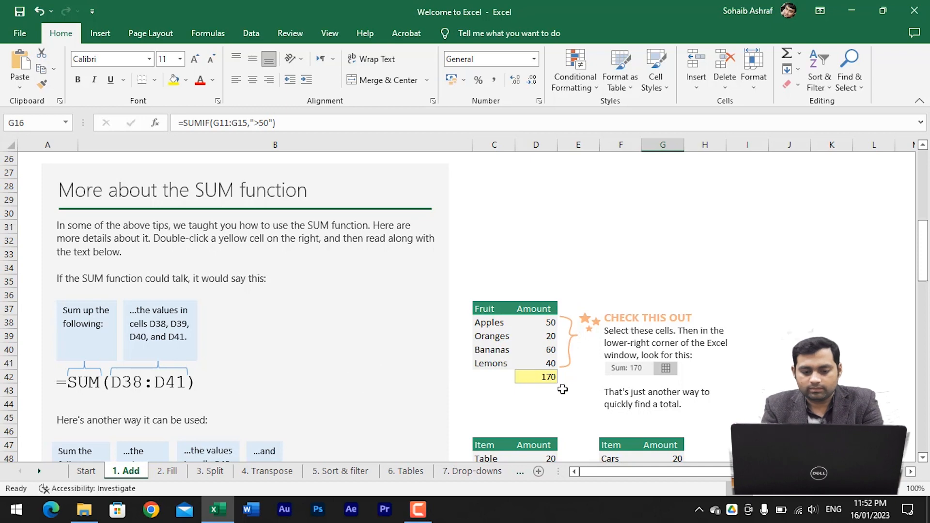
pyautogui.doubleClick(544, 377)
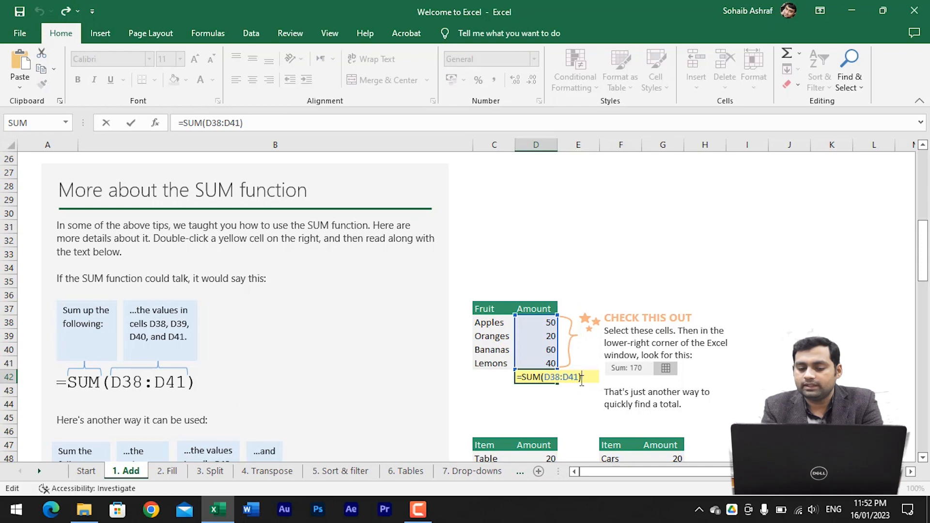
pyautogui.click(549, 319)
pyautogui.click(51, 120)
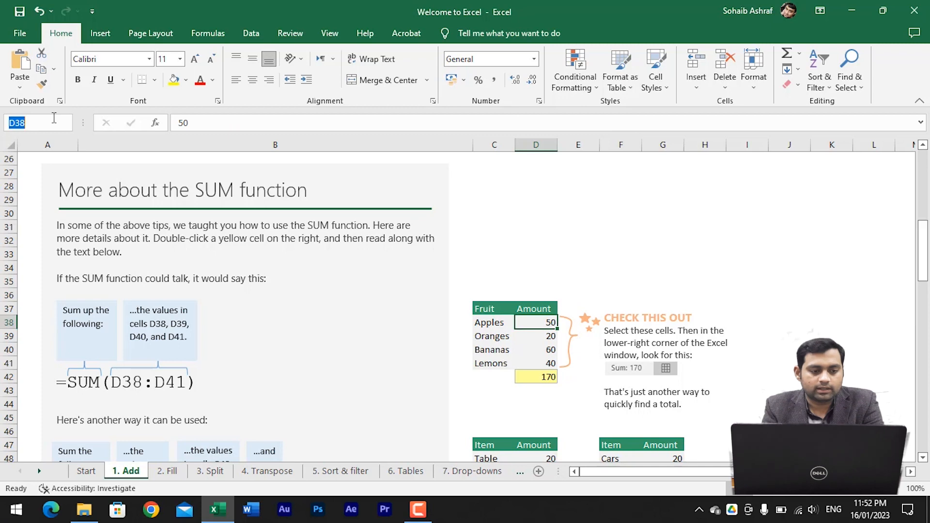
pyautogui.click(53, 121)
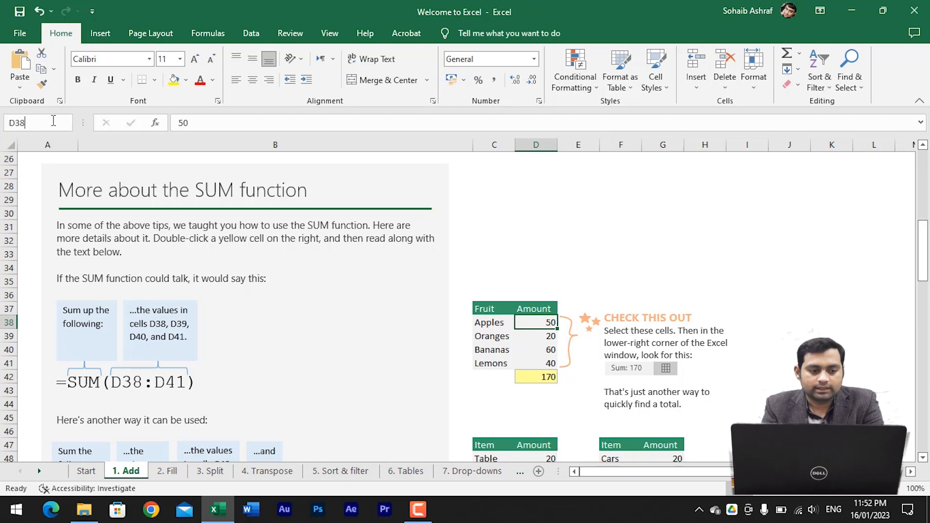
pyautogui.moveTo(54, 120); pyautogui.dragTo(2, 122)
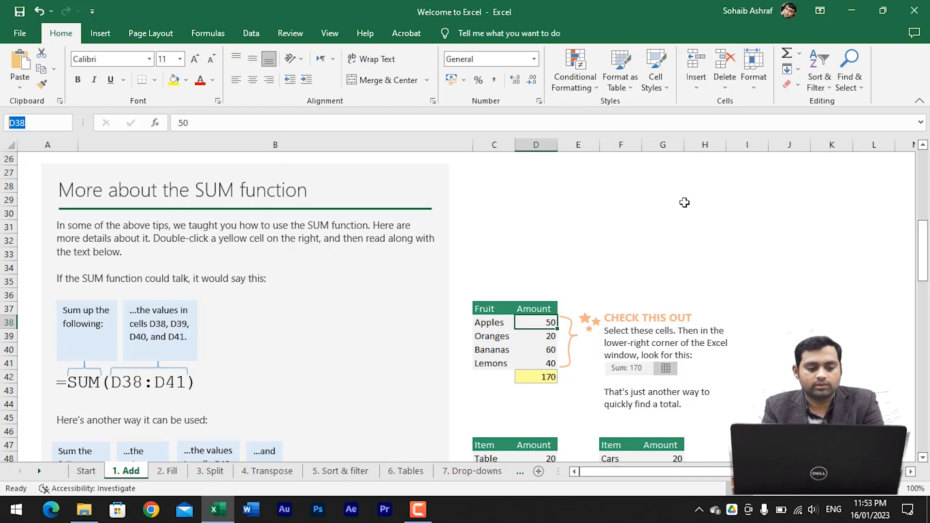
# Inspect how blank cell J9 beside the first tables gets its reference, highlighting its column J and row 9.
pyautogui.scroll(9, 7, 172)
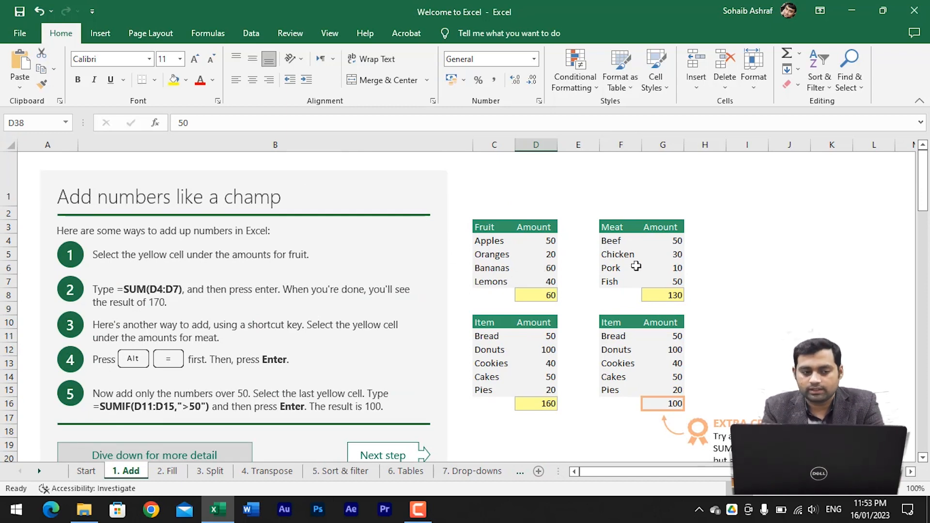
pyautogui.click(859, 284)
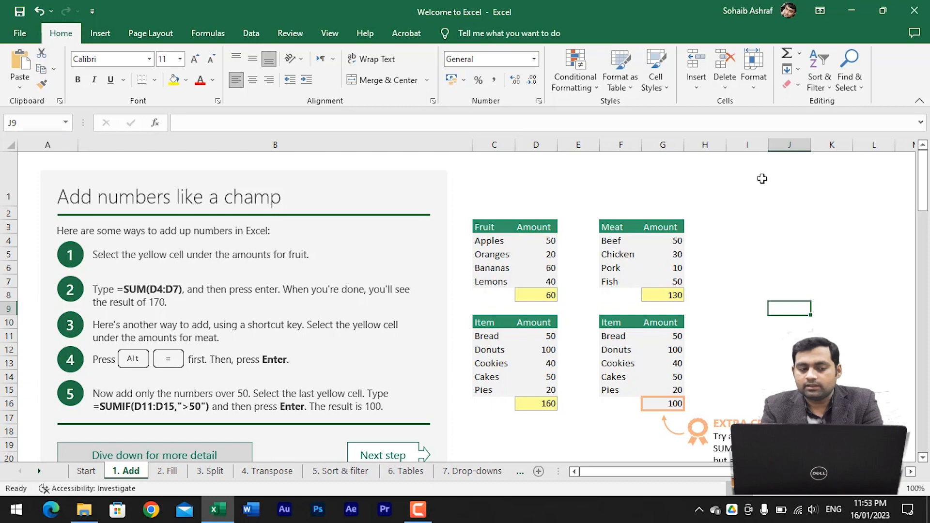
pyautogui.click(35, 122)
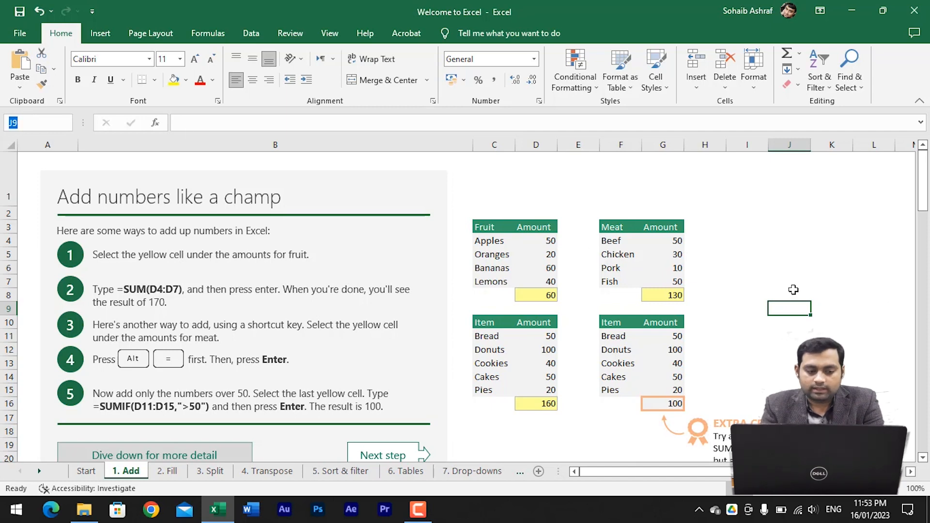
pyautogui.click(797, 312)
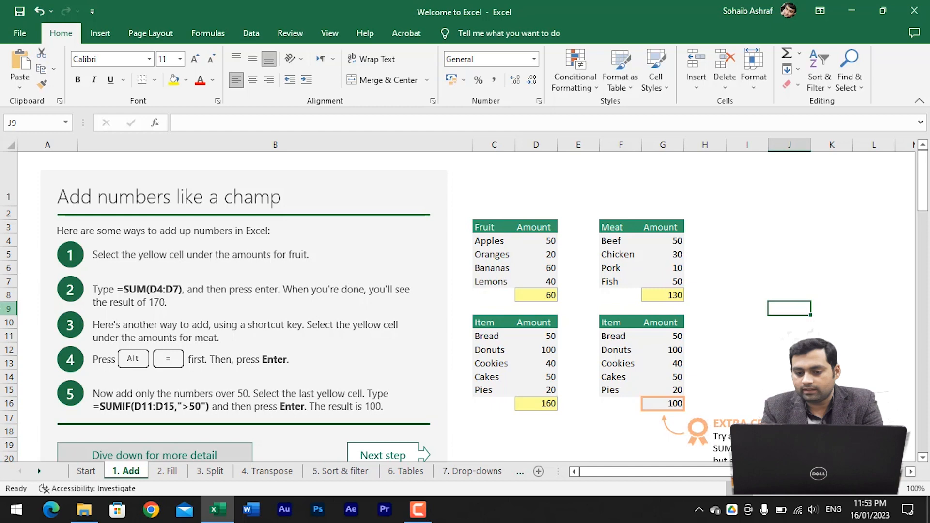
pyautogui.click(789, 144)
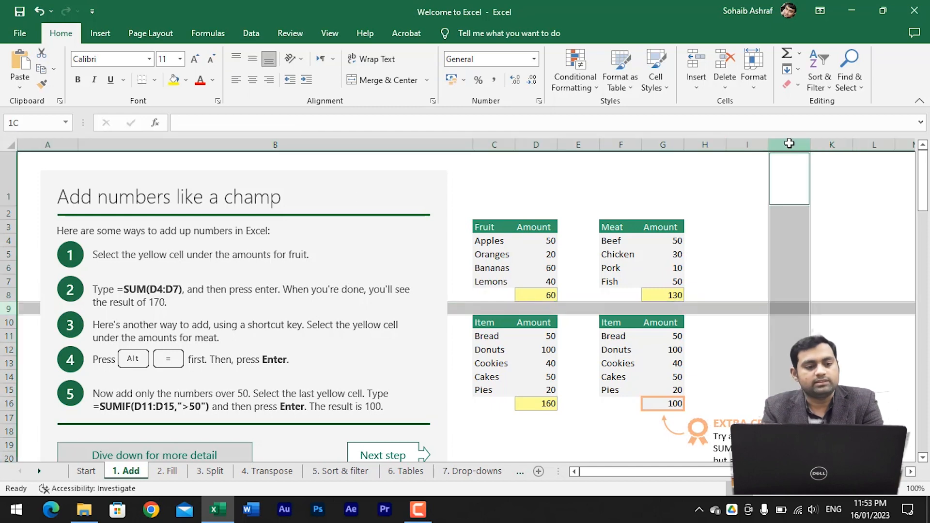
pyautogui.click(796, 306)
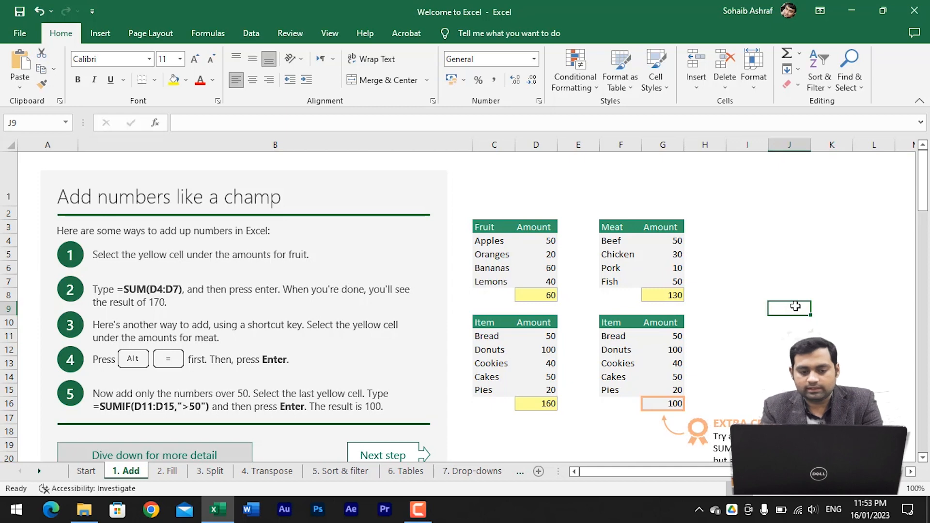
# Examine the fruit total's SUM formula in D42 and the range it covers, starting from D38, leaving the formula unchanged.
pyautogui.scroll(-8, 528, 332)
pyautogui.click(548, 374)
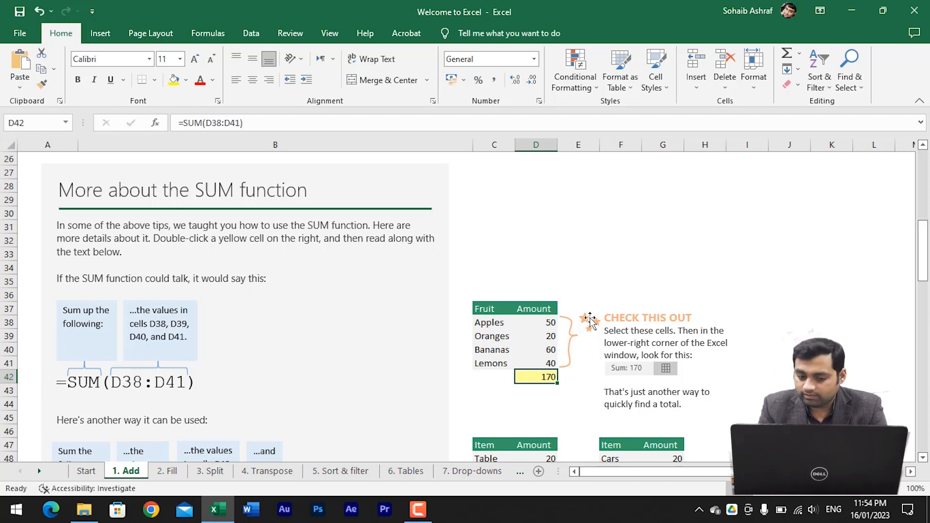
pyautogui.doubleClick(553, 375)
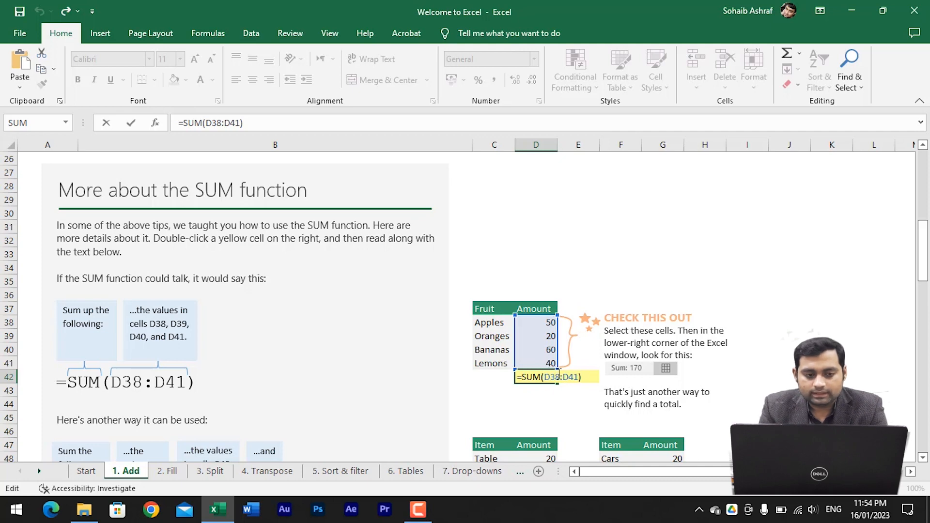
pyautogui.click(538, 323)
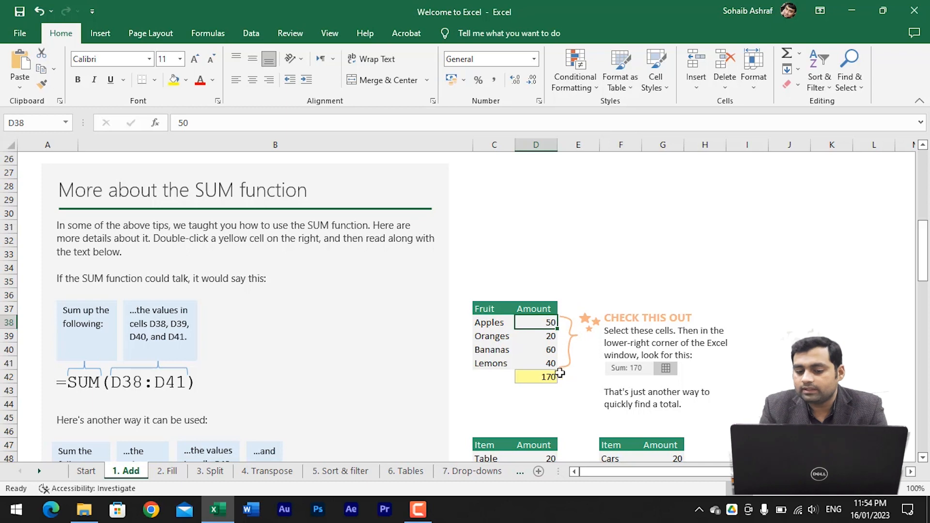
pyautogui.click(539, 376)
pyautogui.doubleClick(540, 376)
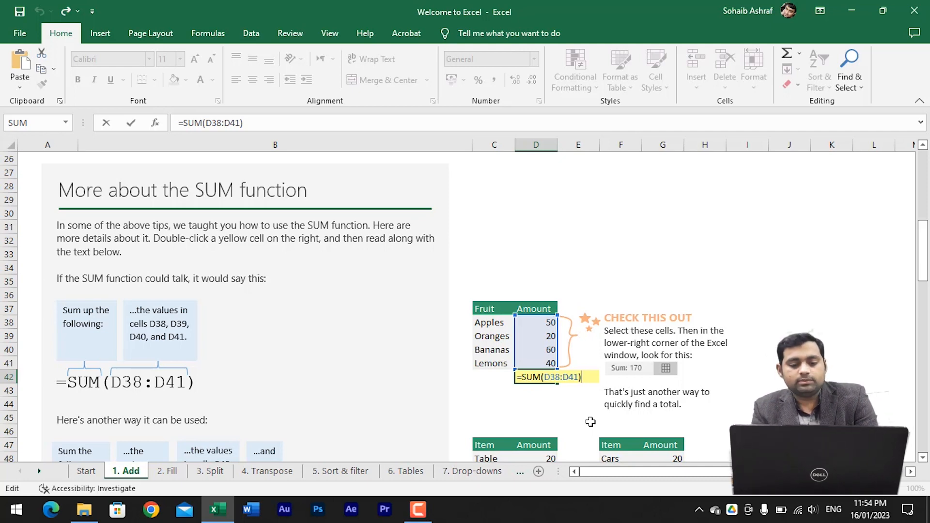
pyautogui.press('Return')
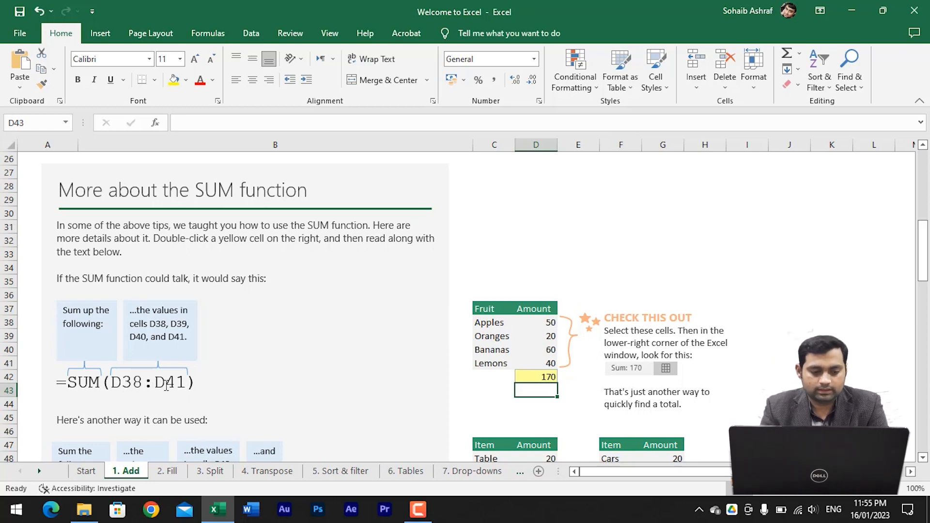
# Examine the Total formula in E54, which combines a single cell, a range and a constant, and leave it unchanged.
pyautogui.scroll(-4, 166, 386)
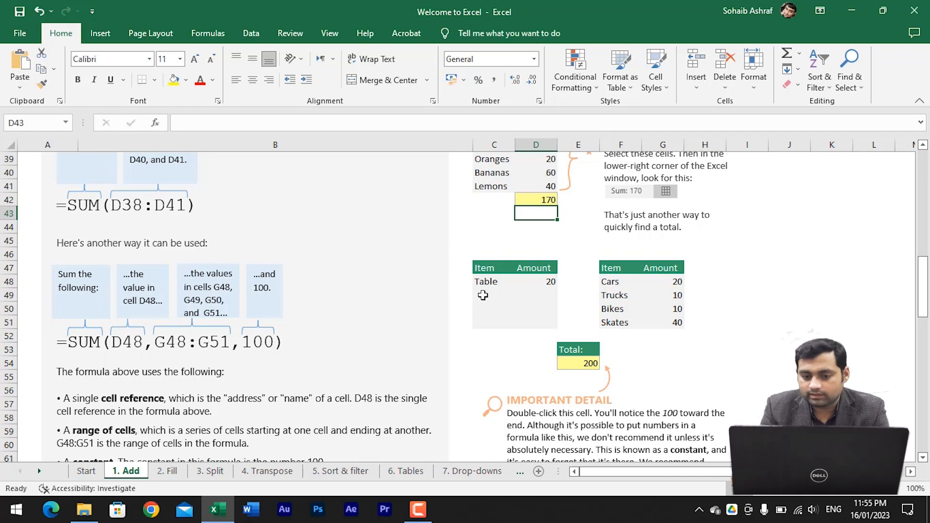
pyautogui.scroll(1, 483, 295)
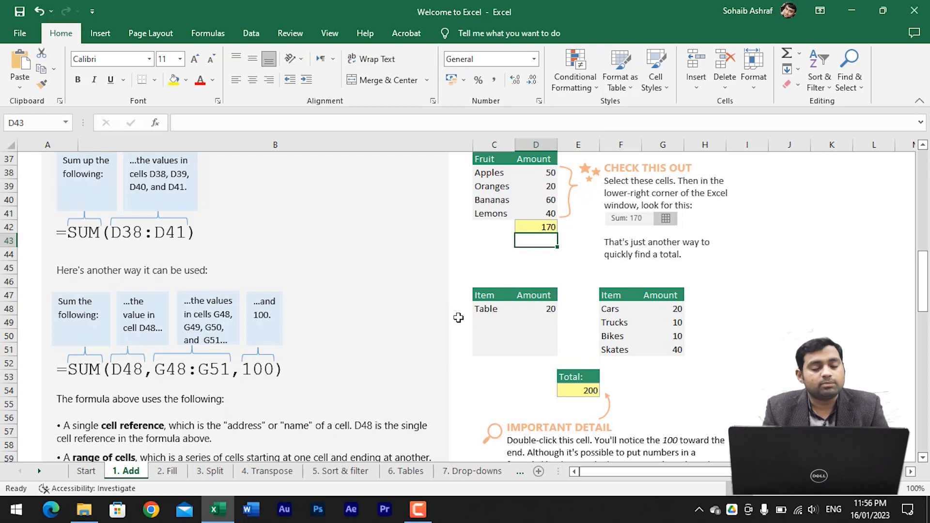
pyautogui.click(660, 391)
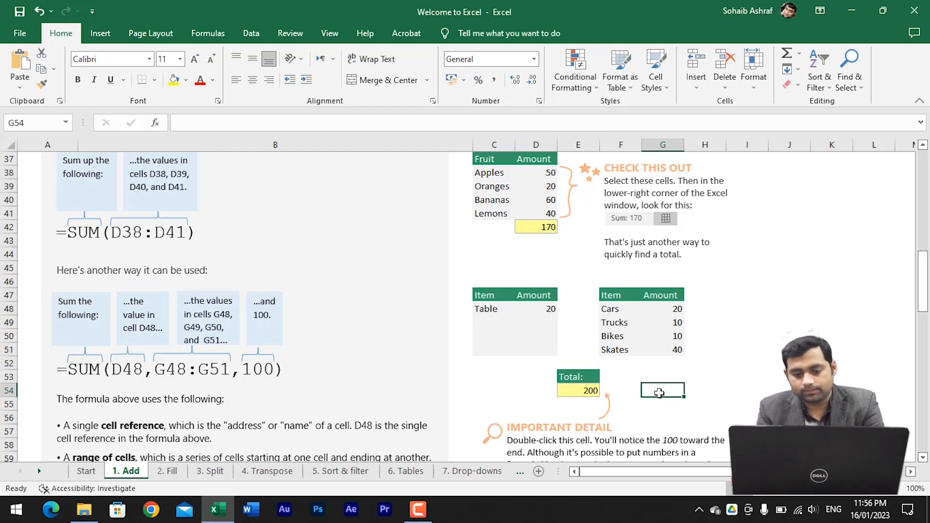
pyautogui.click(584, 391)
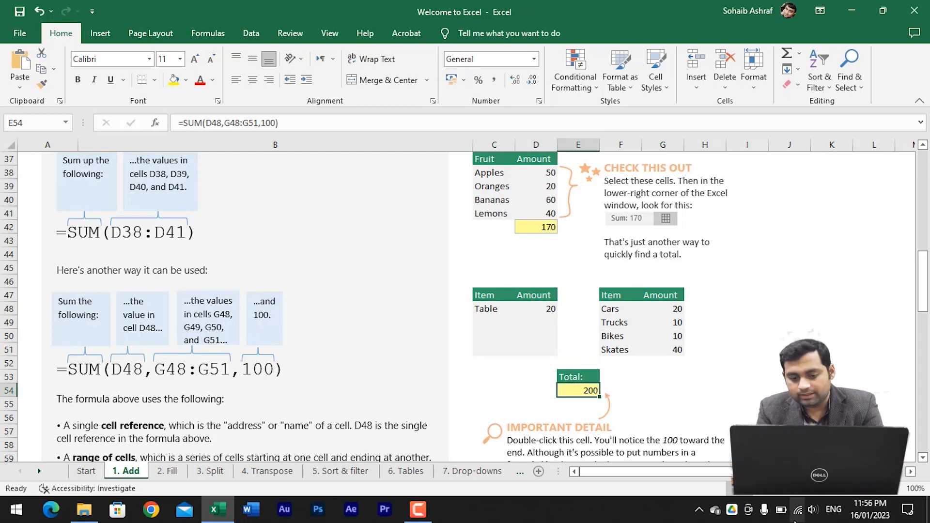
pyautogui.doubleClick(596, 390)
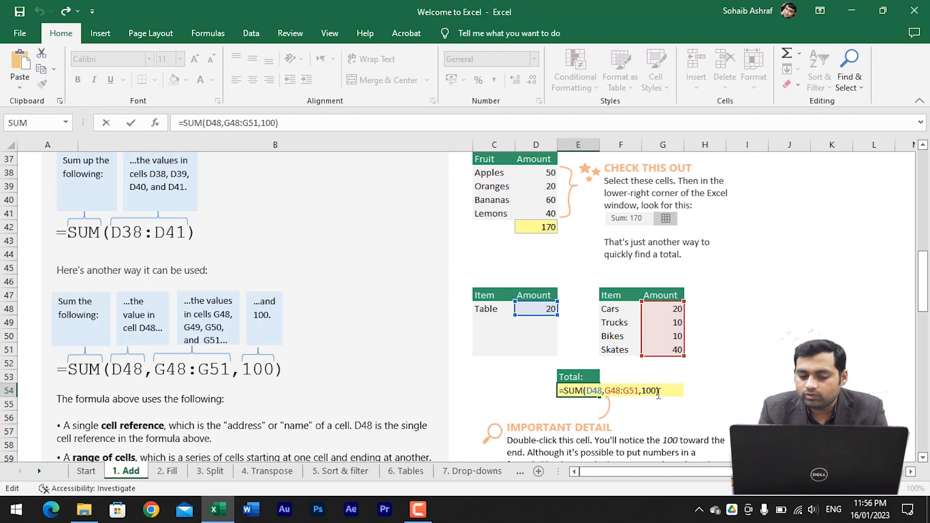
pyautogui.press('Return')
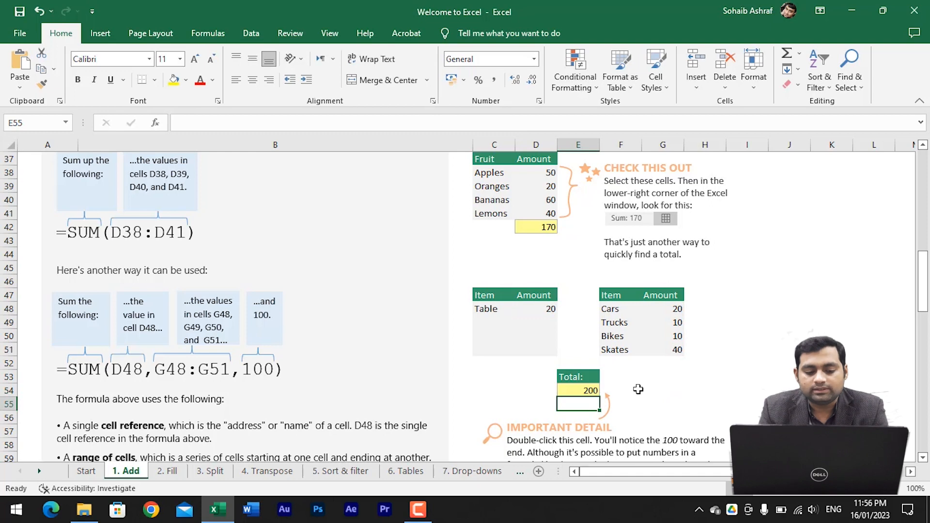
pyautogui.click(596, 392)
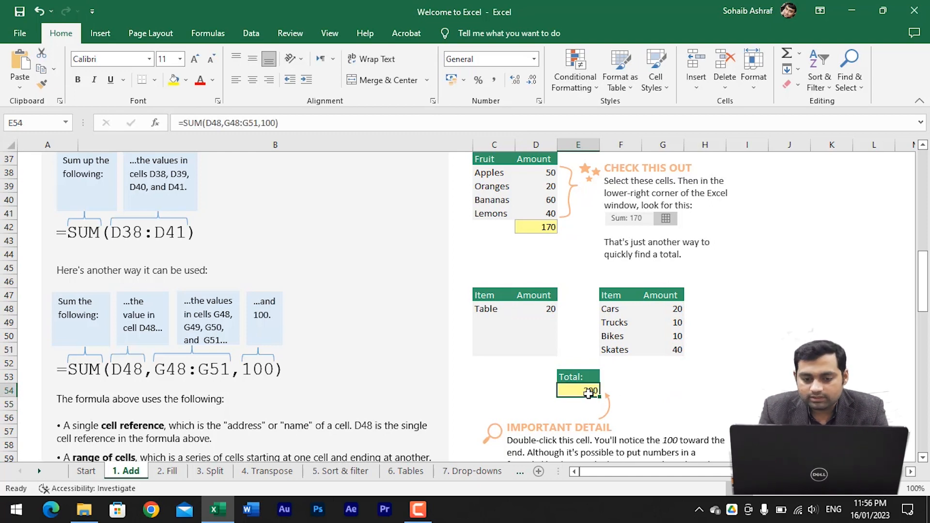
# Go to the More about the SUMIF function section and display the formula behind the first item table's total in D78.
pyautogui.scroll(-9, 666, 396)
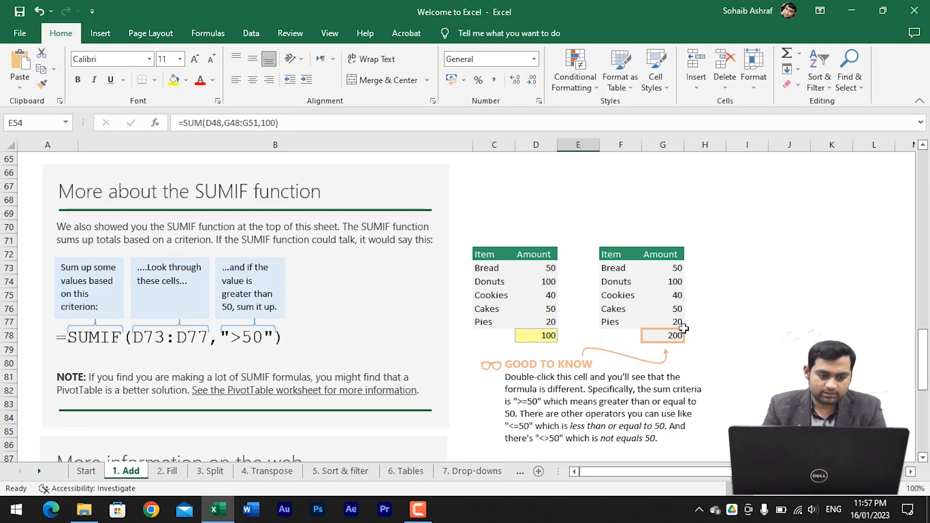
pyautogui.click(802, 335)
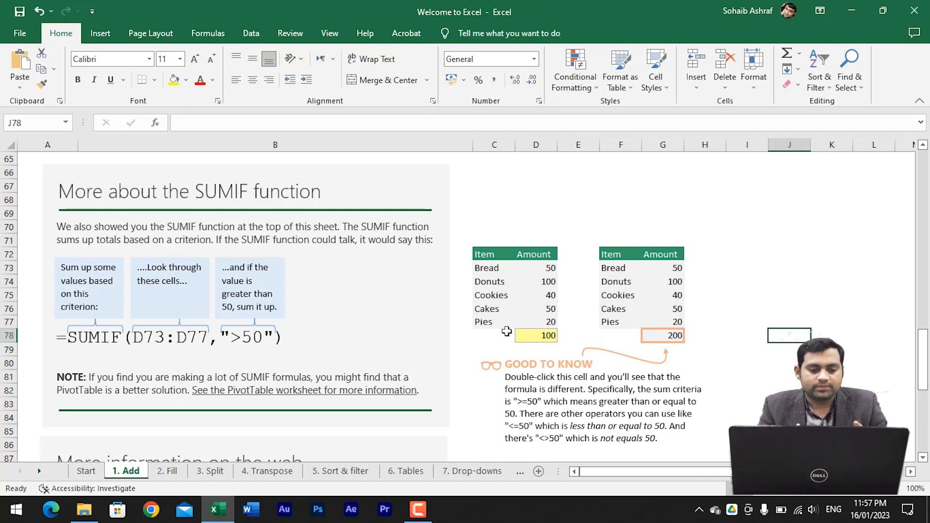
pyautogui.click(541, 340)
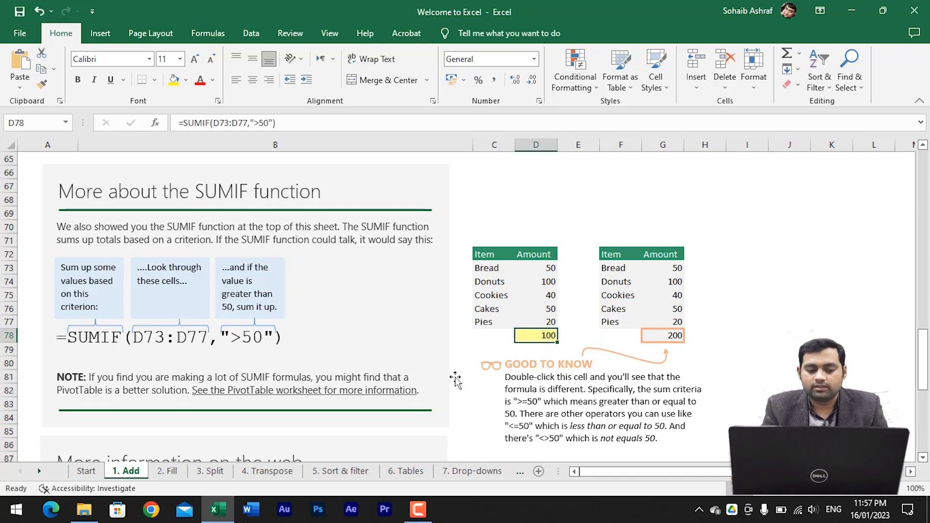